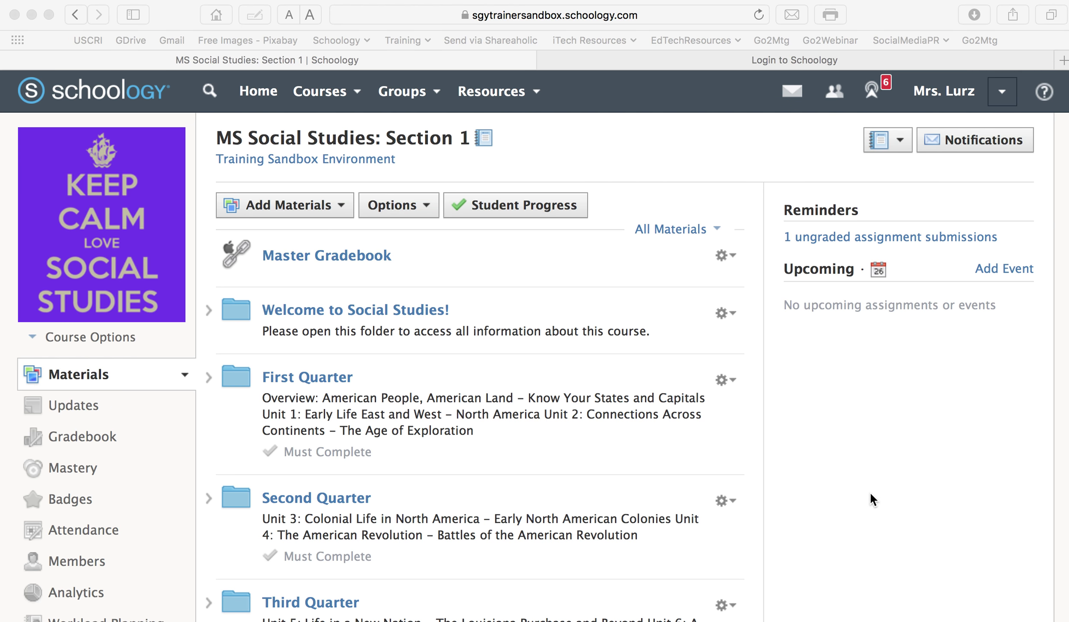
click(355, 95)
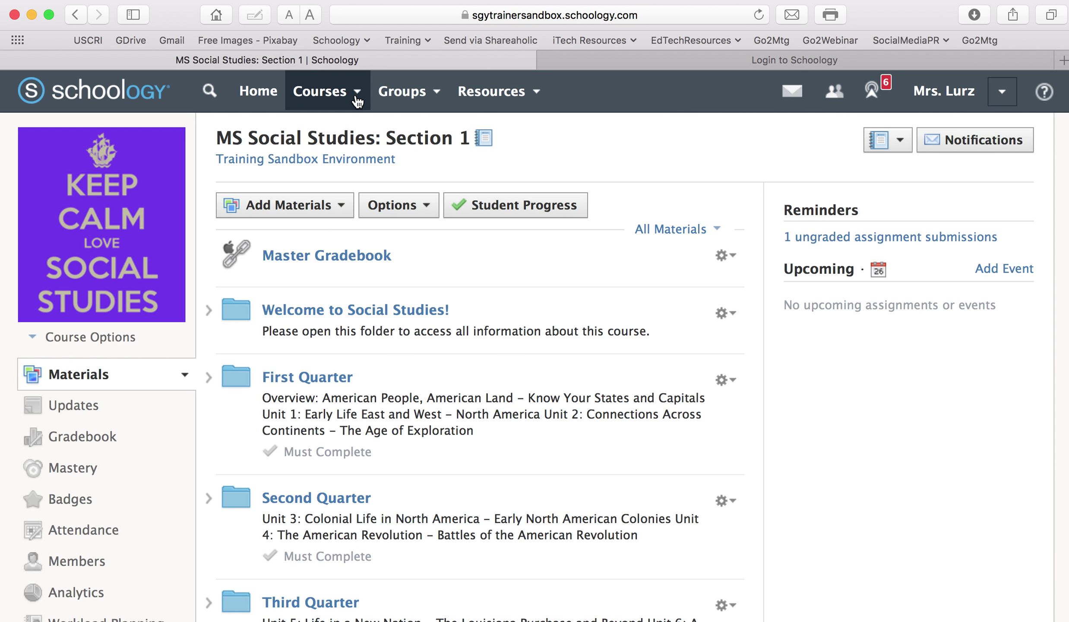
click(357, 97)
click(358, 93)
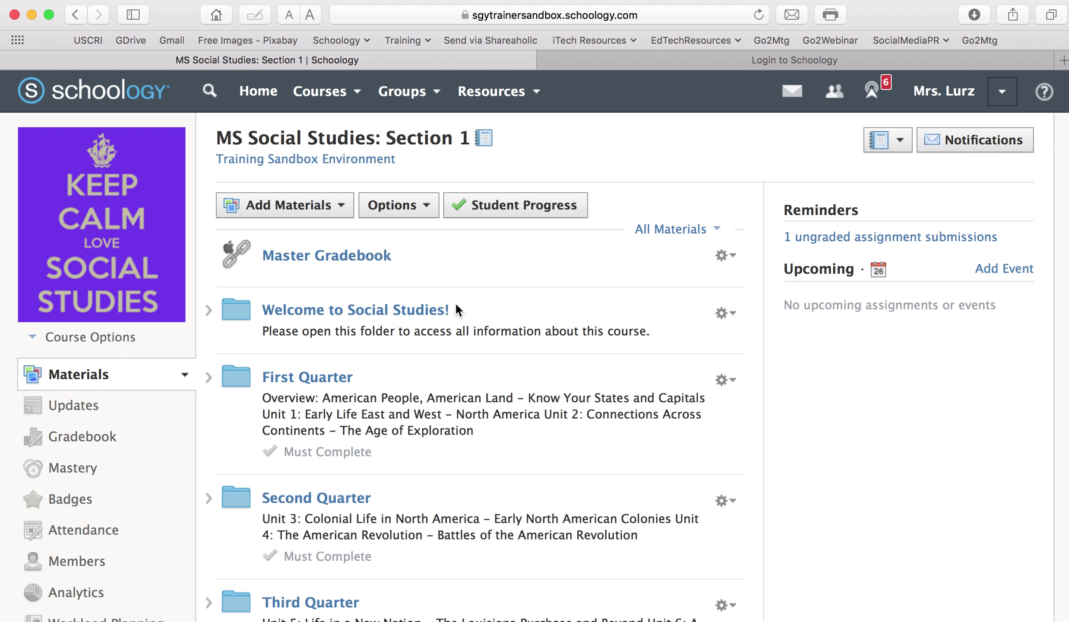
Step: Open the personal resources and view the contents of the Master Course Backup collection
click(538, 93)
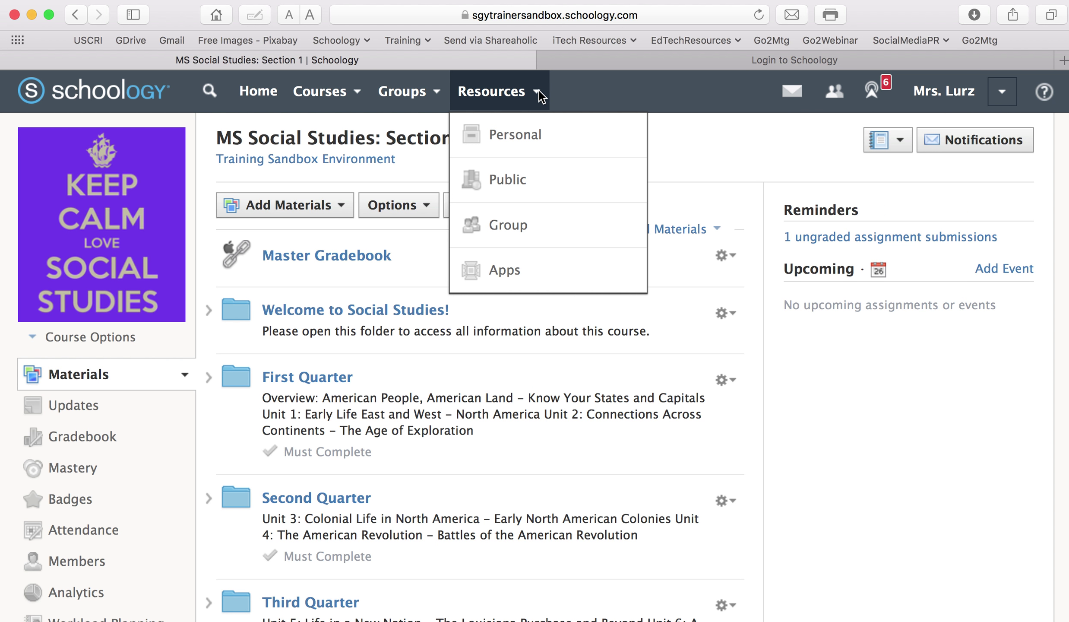
click(538, 135)
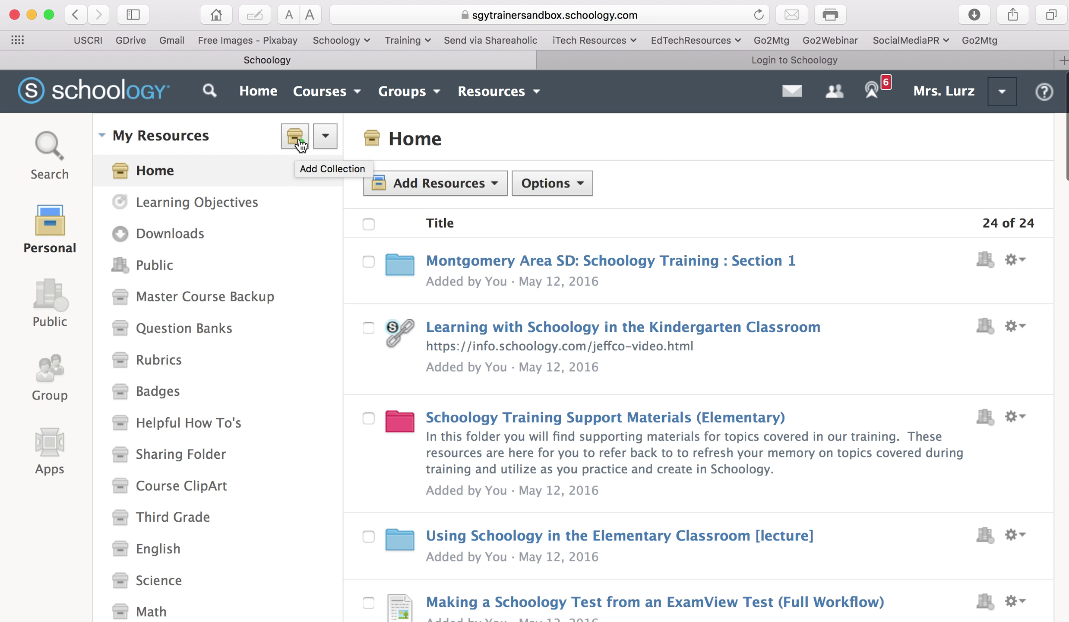
click(201, 294)
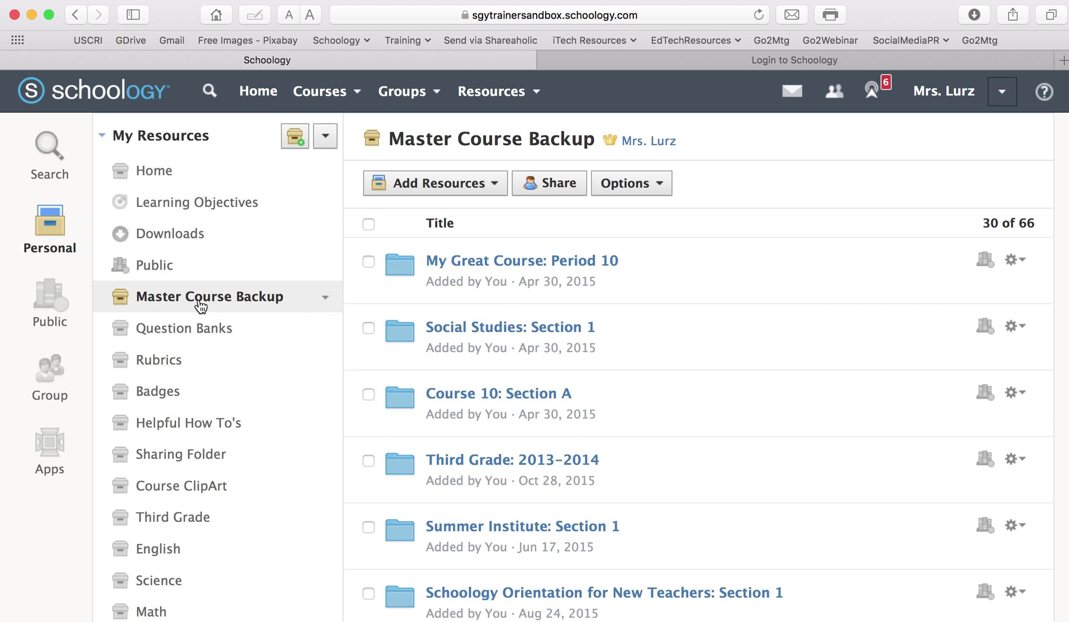
click(538, 93)
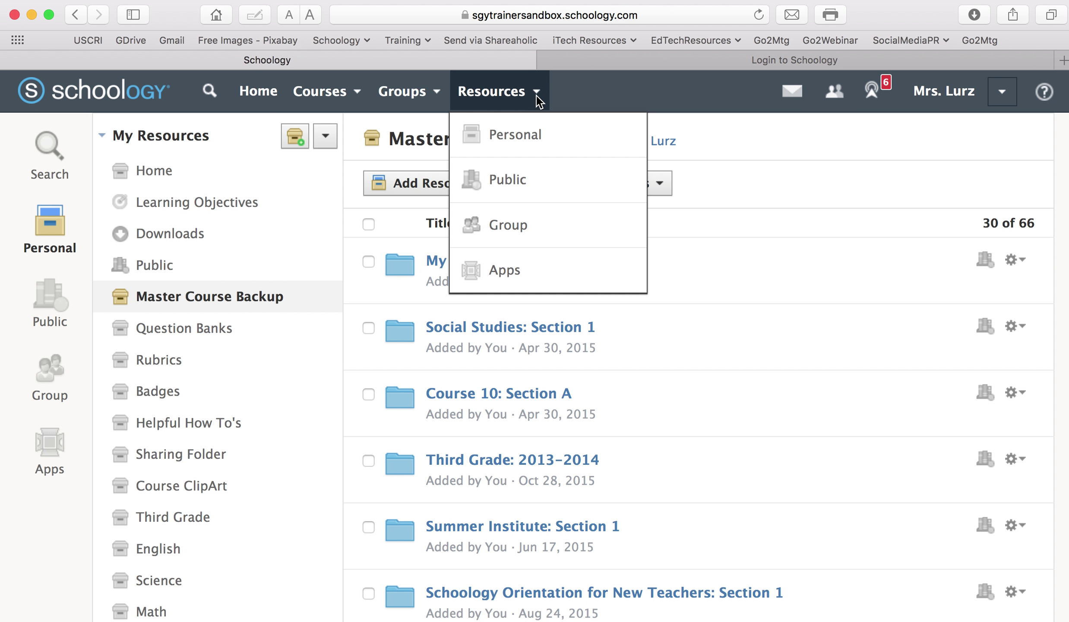
click(295, 140)
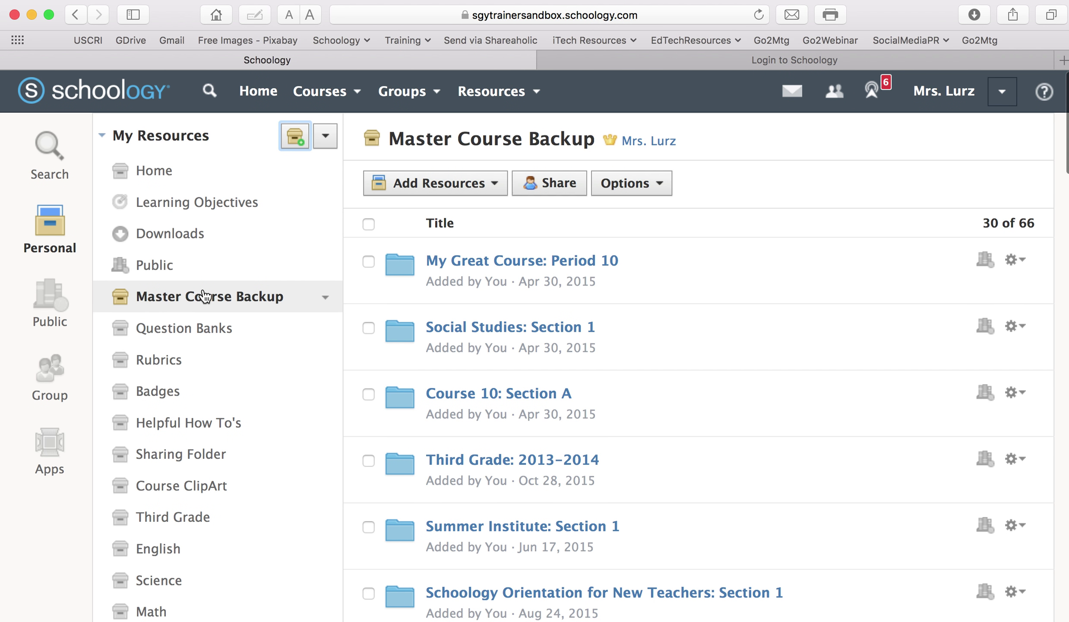
Step: Open the MS Social Studies: Section 1 course from the course list
click(358, 98)
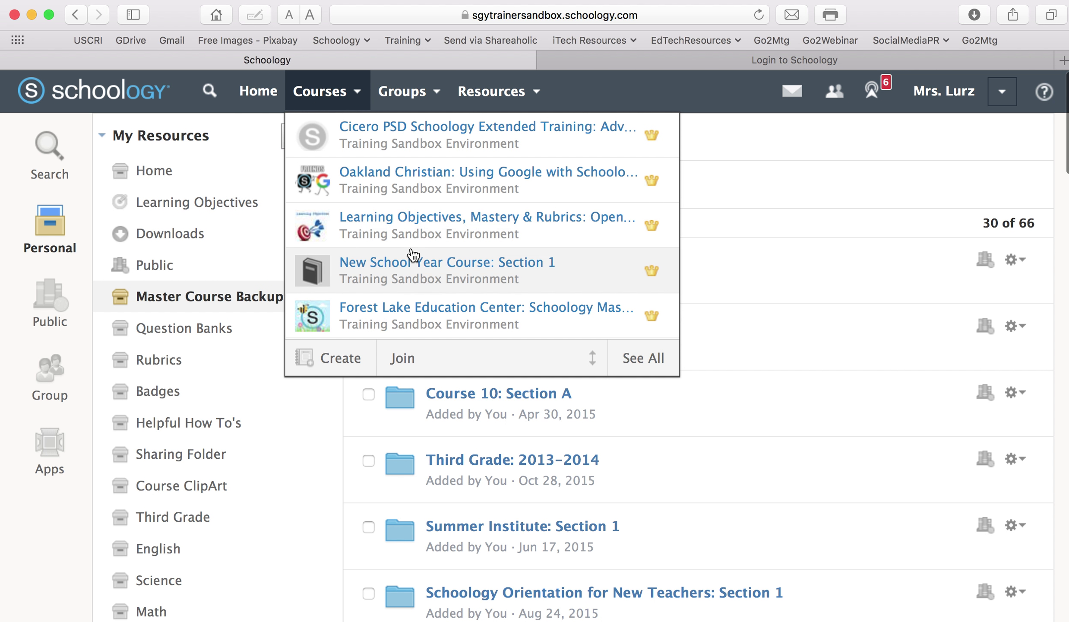
scroll(413, 255, down, 2)
scroll(413, 255, up, 1)
click(414, 143)
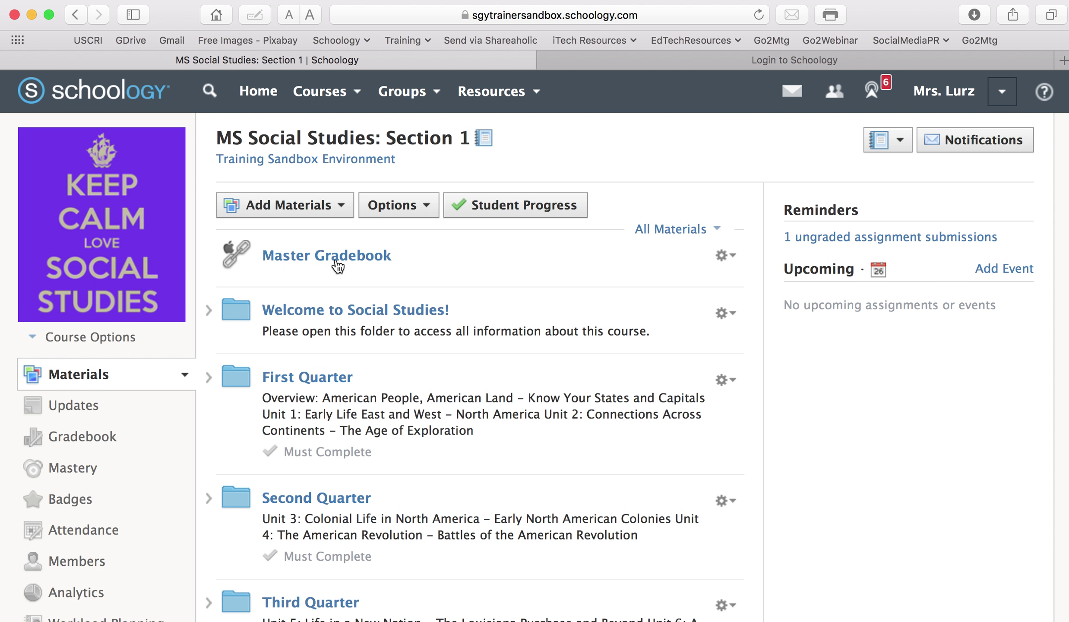
Step: Examine the grading periods in the MS Social Studies course's editable info, and leave without saving
click(38, 341)
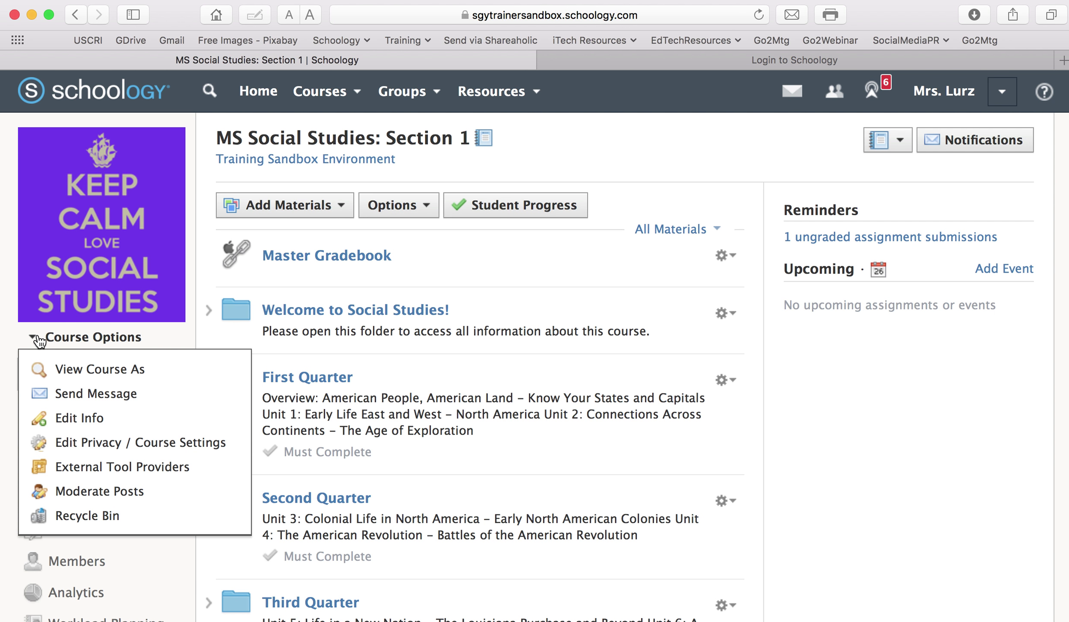
click(65, 419)
scroll(436, 414, down, 5)
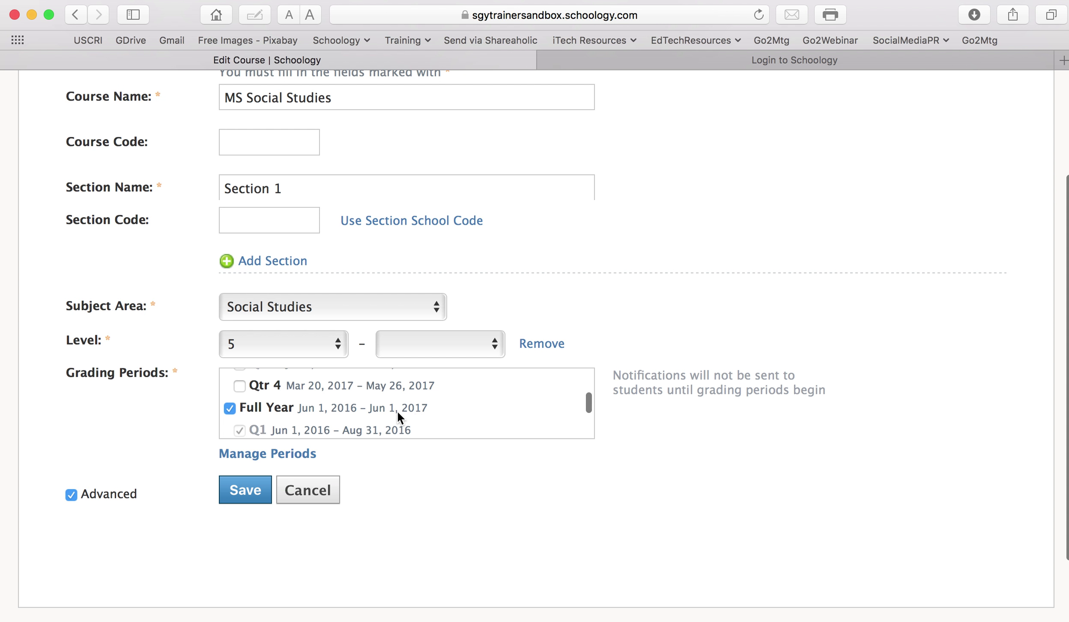
click(313, 479)
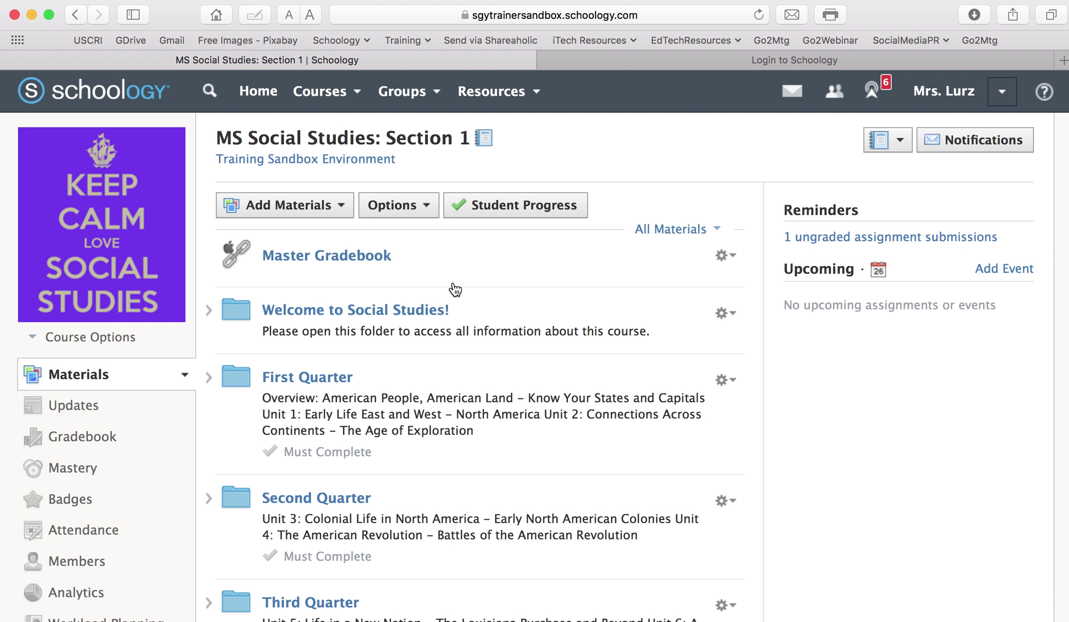
Step: Save the MS Social Studies course to resources in the Master Course Backup collection, as a folder with resources and without a parent folder
click(427, 212)
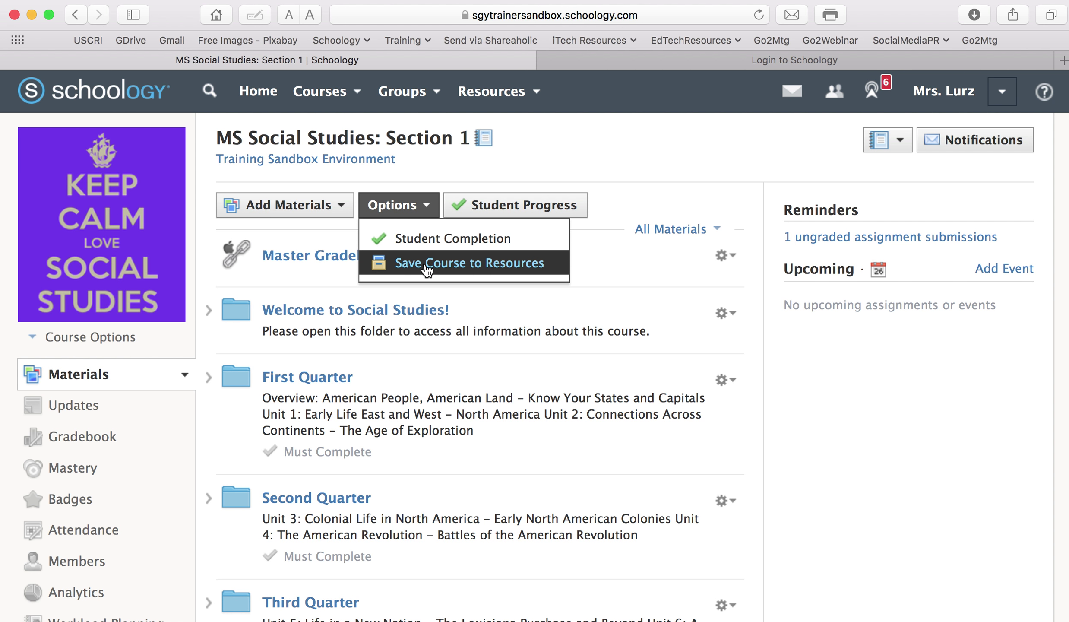
click(487, 269)
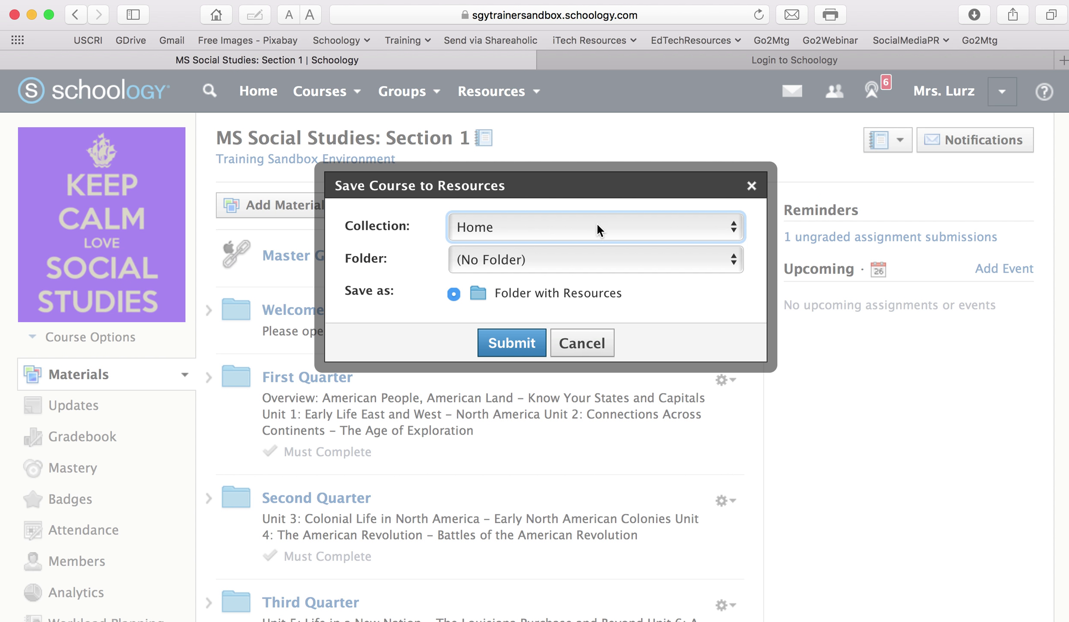
click(730, 224)
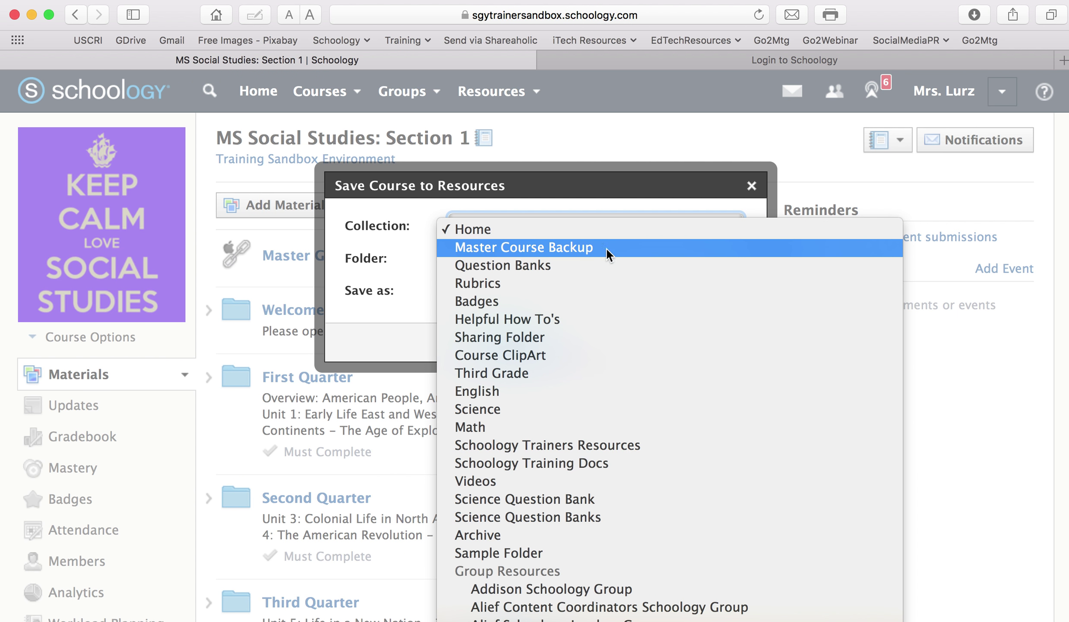
click(580, 249)
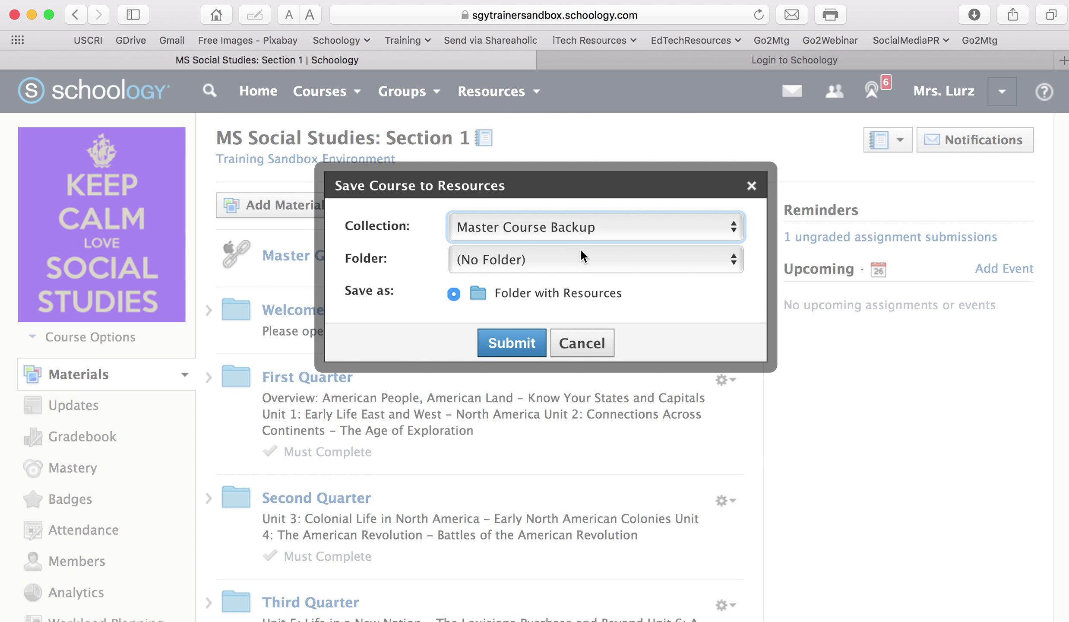
click(503, 345)
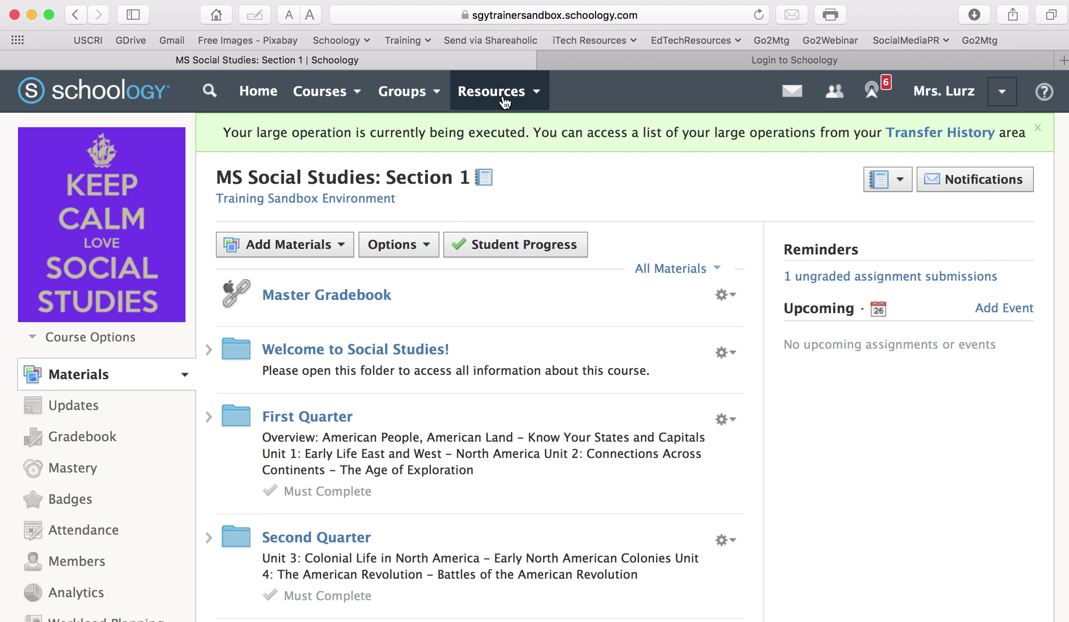
Step: Open the New School Year Course: Section 1 course from the course list
click(325, 91)
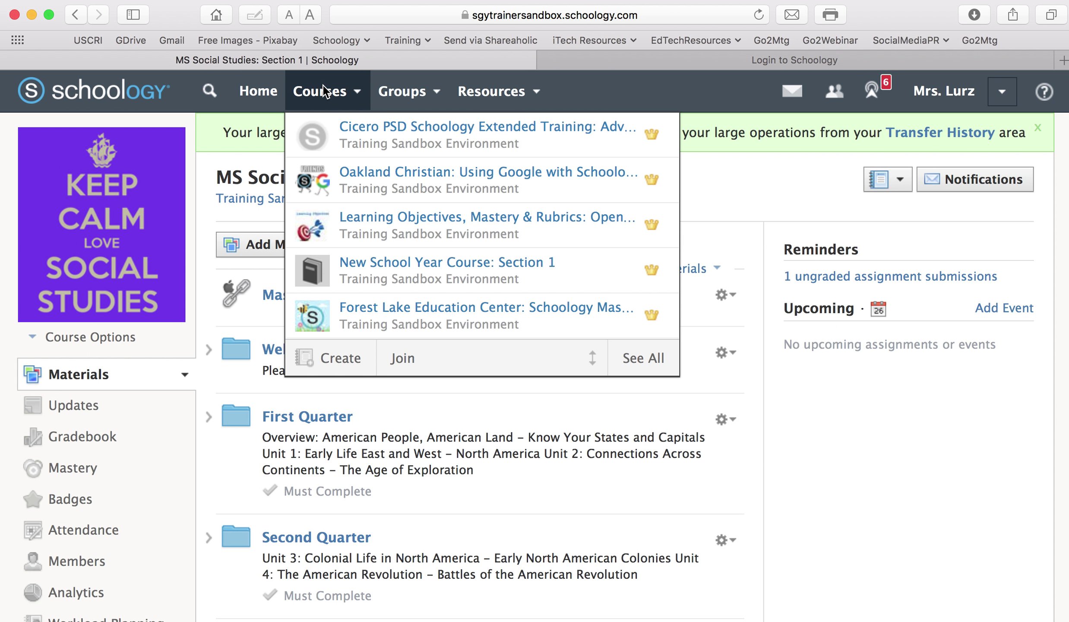
click(352, 94)
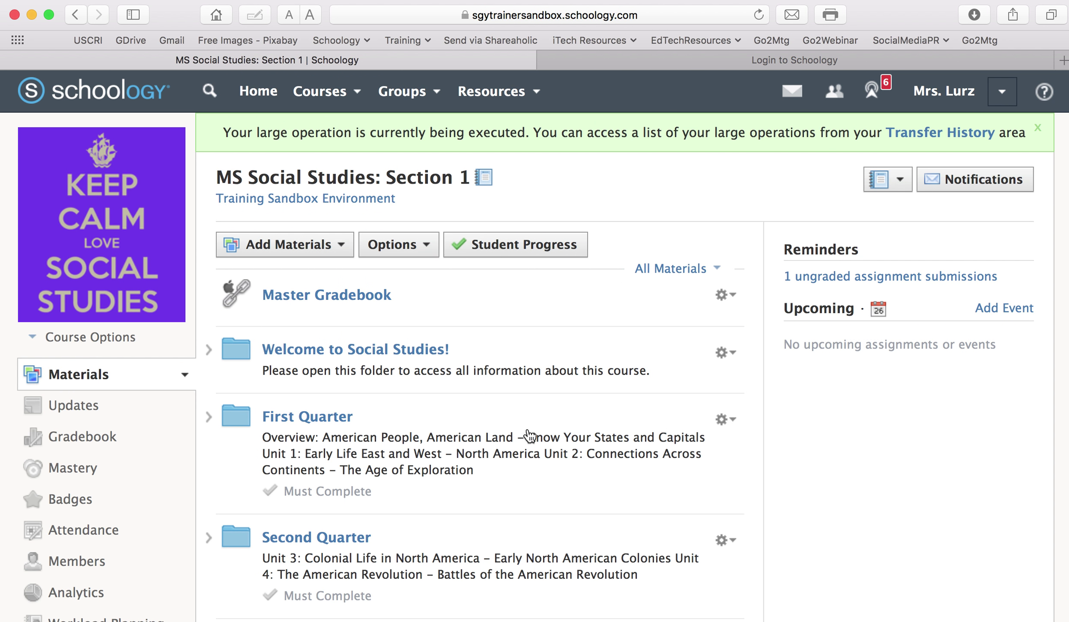
click(359, 92)
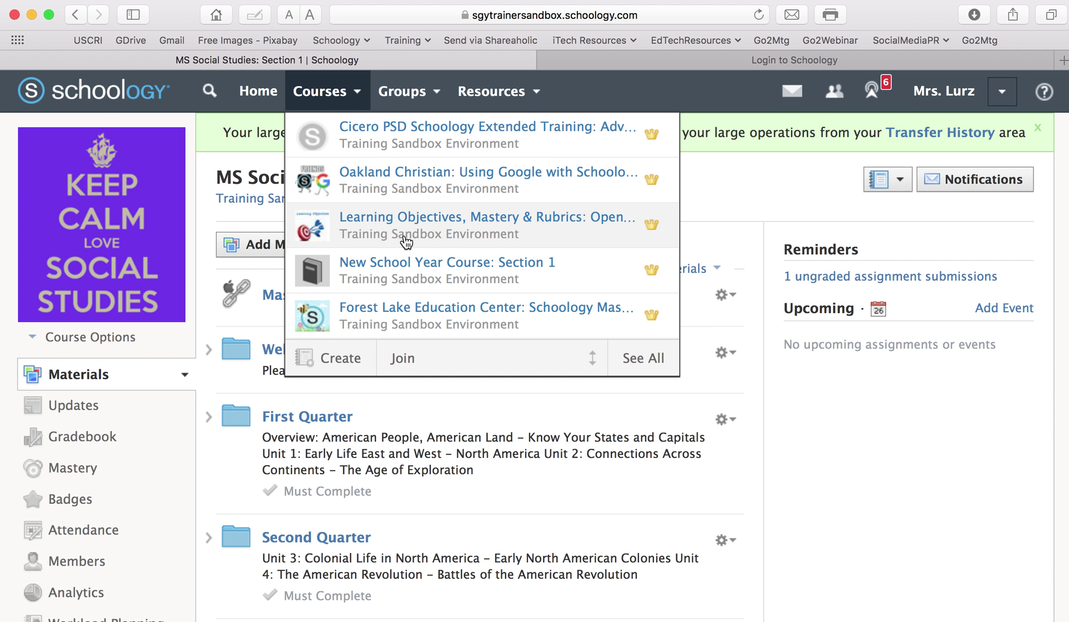
click(408, 279)
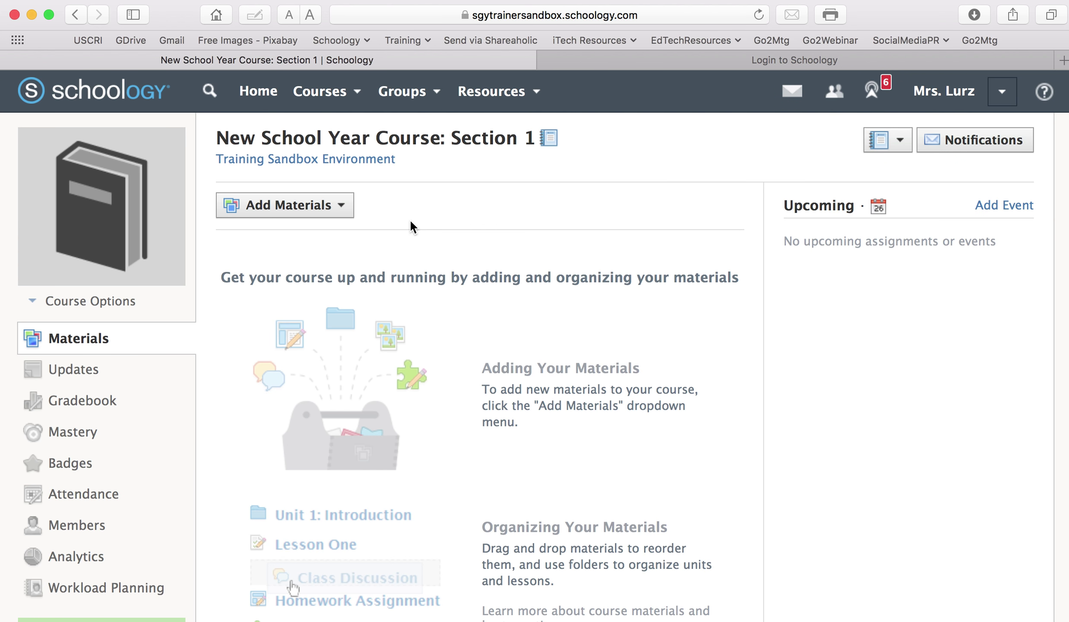
click(355, 93)
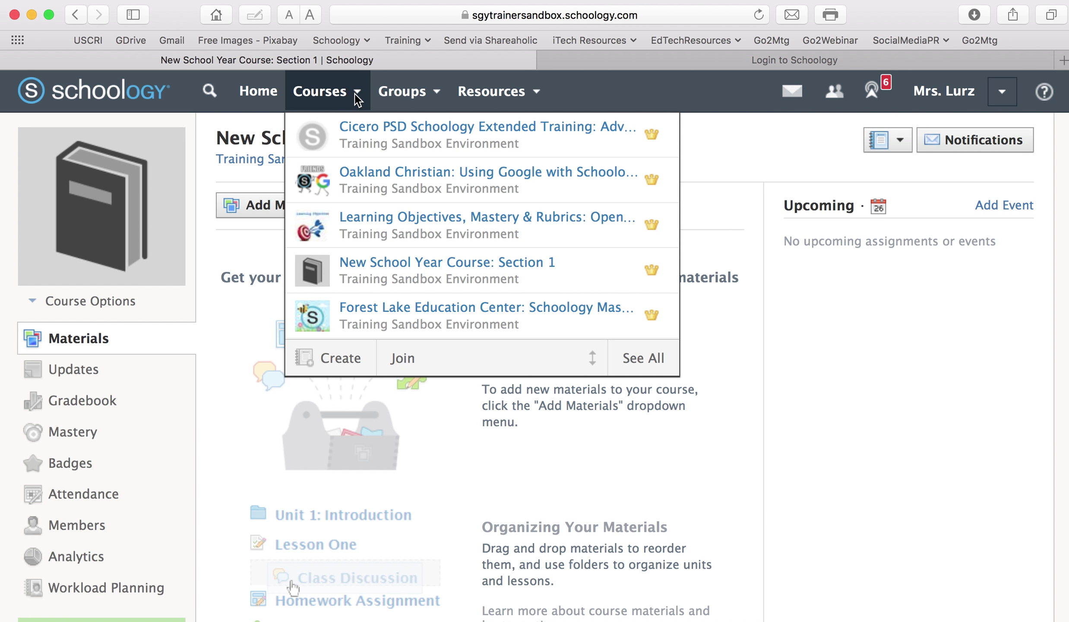
click(383, 451)
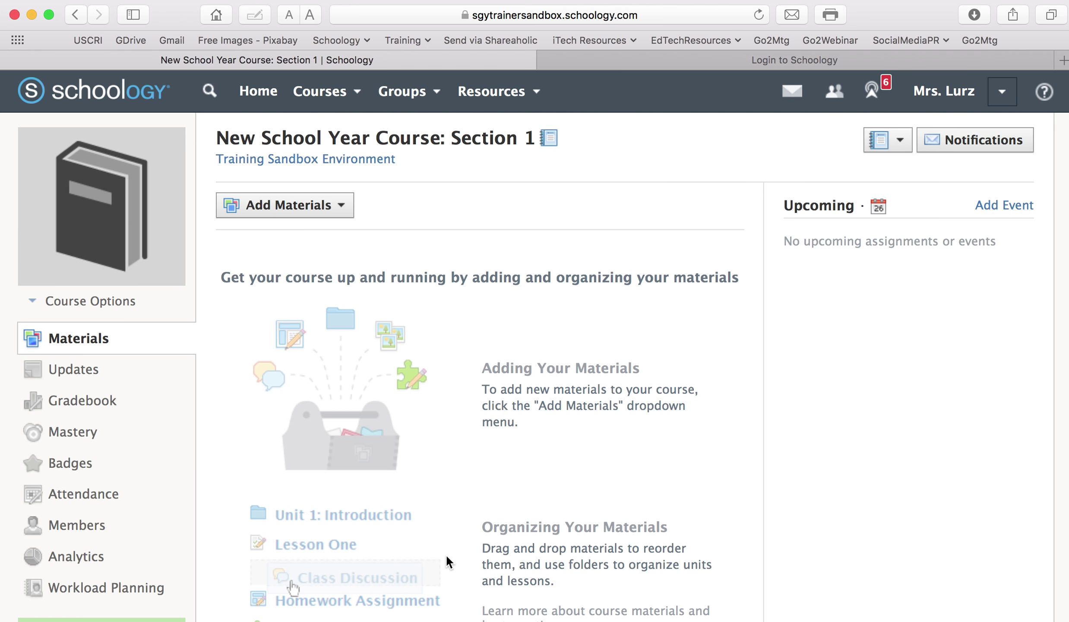
mouse_move(122, 168)
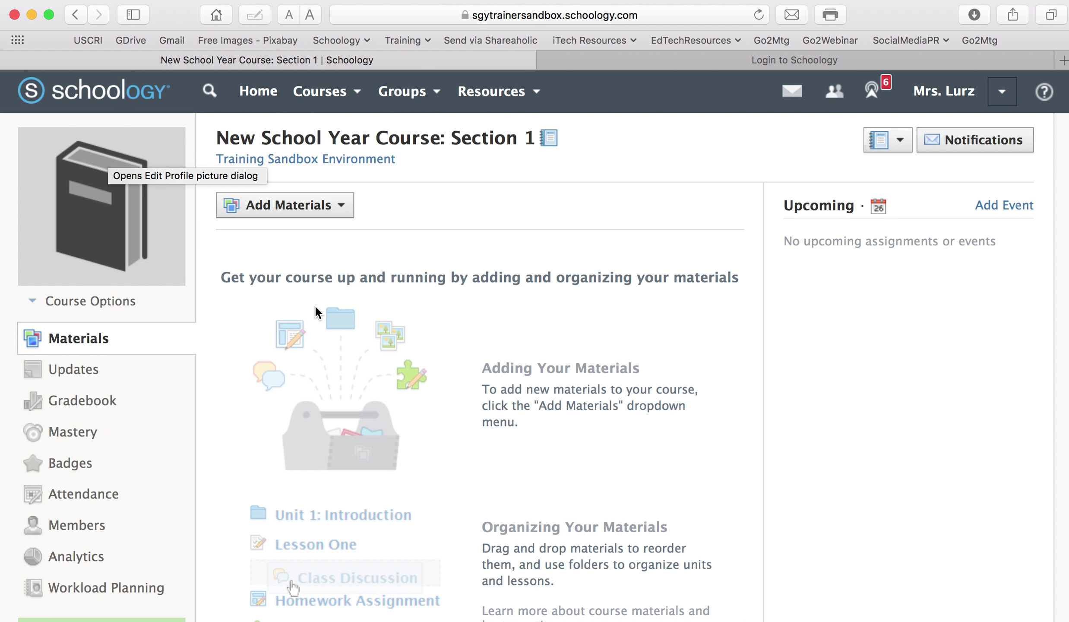
Step: Start an import from resources and open the MS Social Studies: Section 1 folder added Apr 26, 2017 in the Master Course Backup collection
click(340, 209)
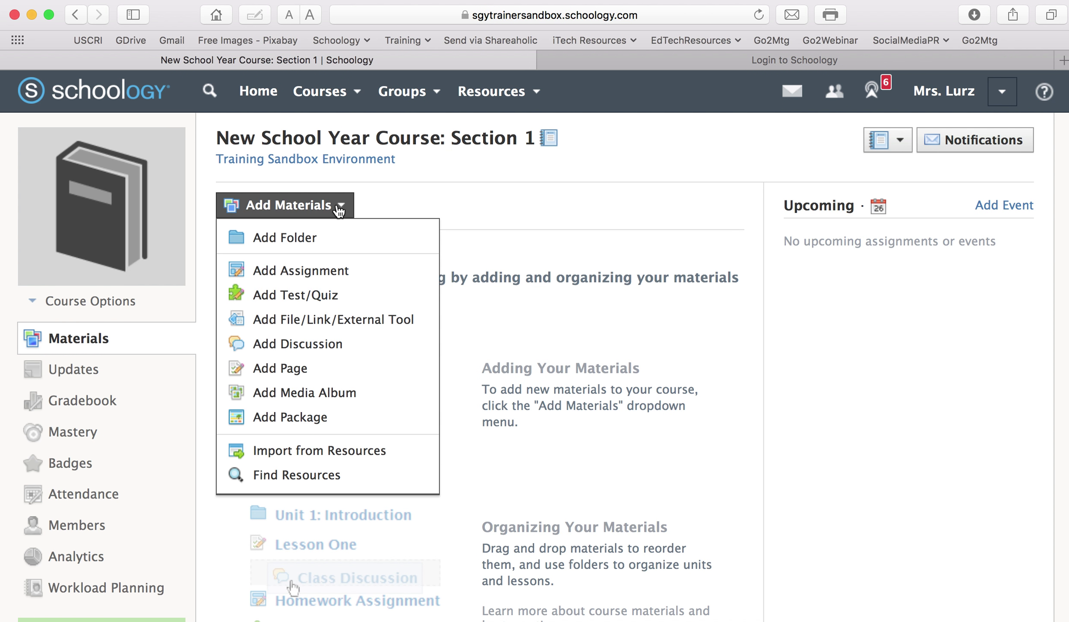
click(340, 451)
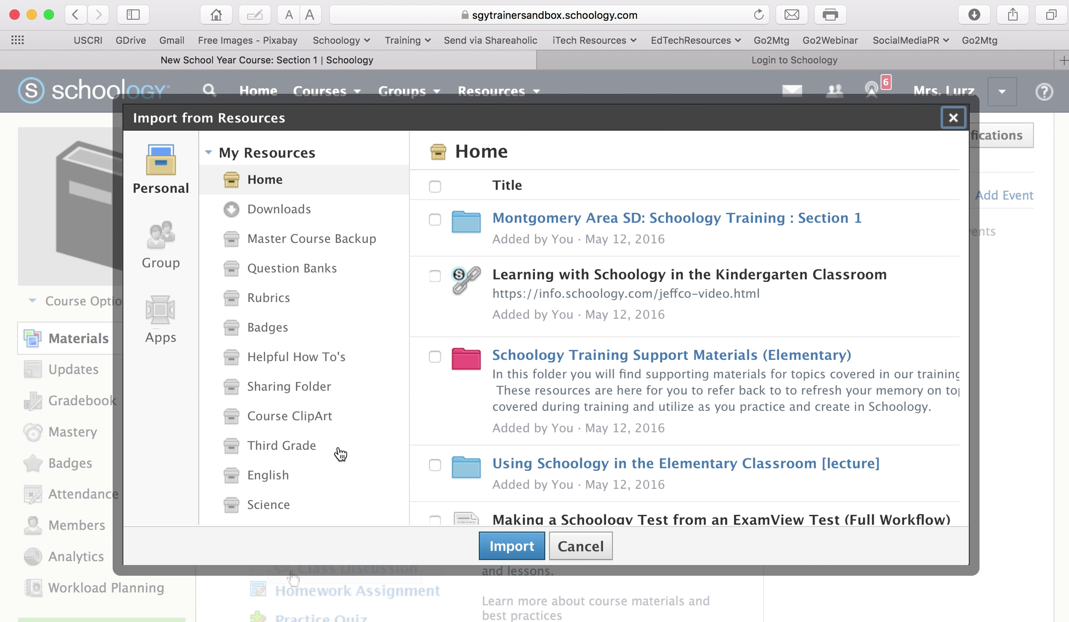
click(343, 242)
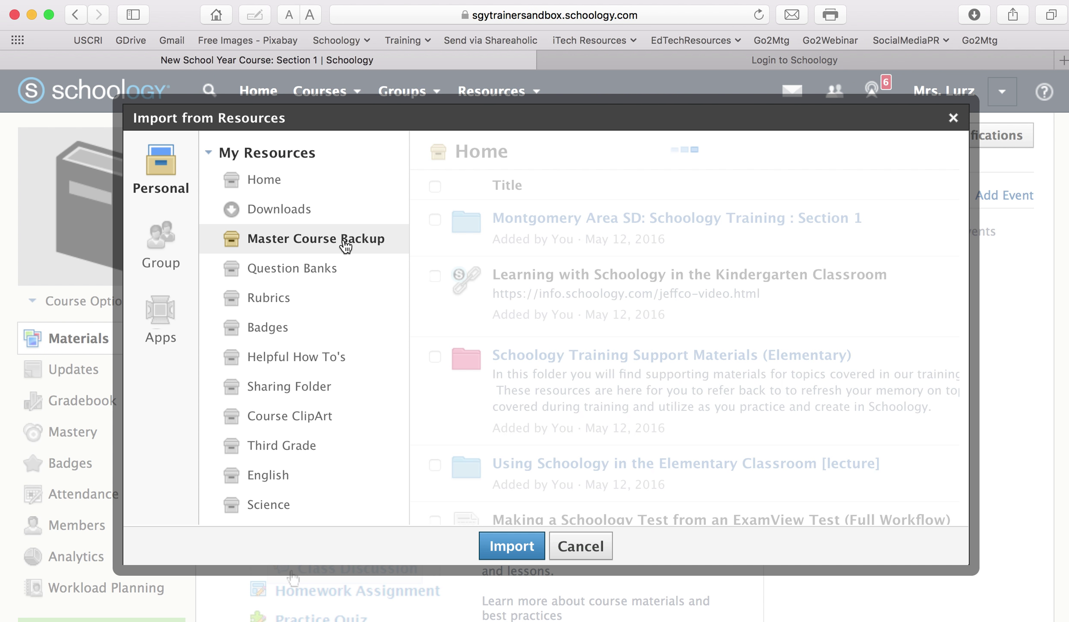
scroll(770, 390, down, 15)
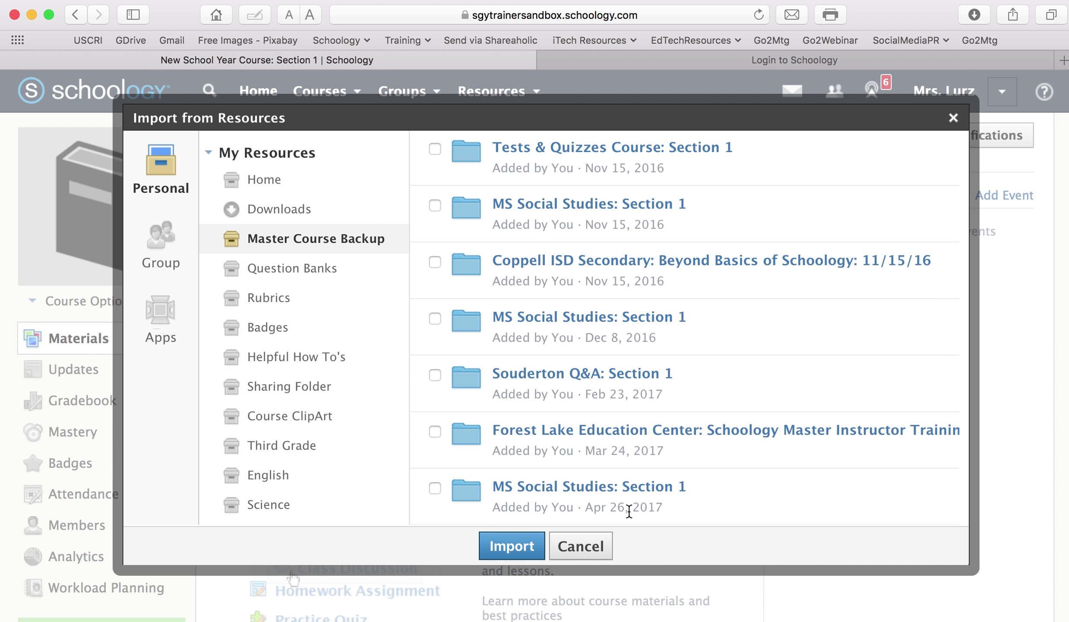
click(591, 488)
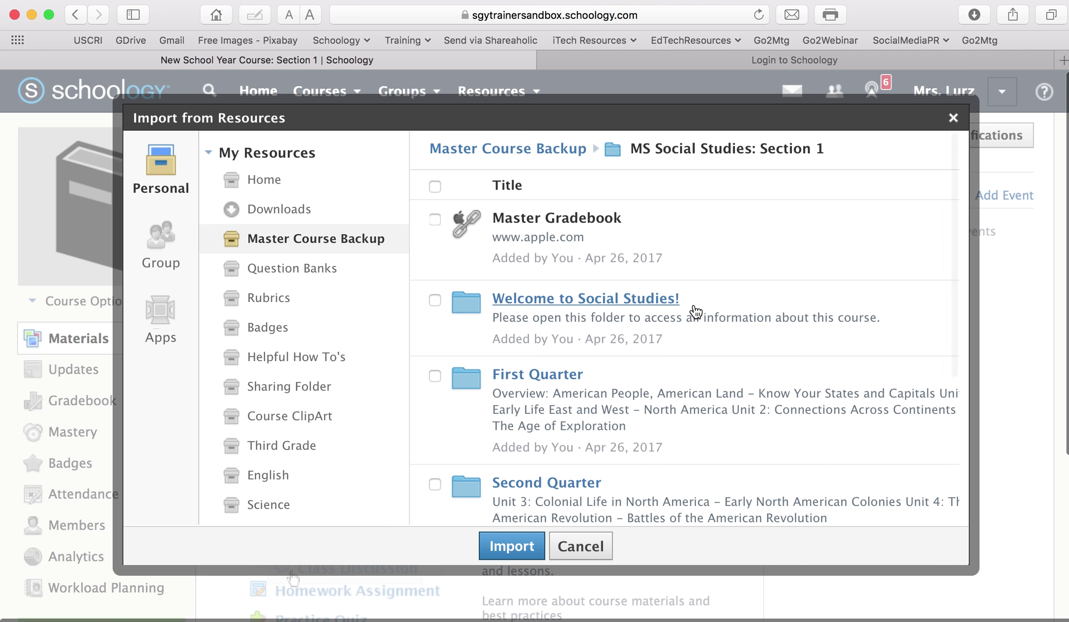
Step: Select all materials in the MS Social Studies: Section 1 backup folder and submit them for import
click(434, 220)
click(434, 299)
click(434, 375)
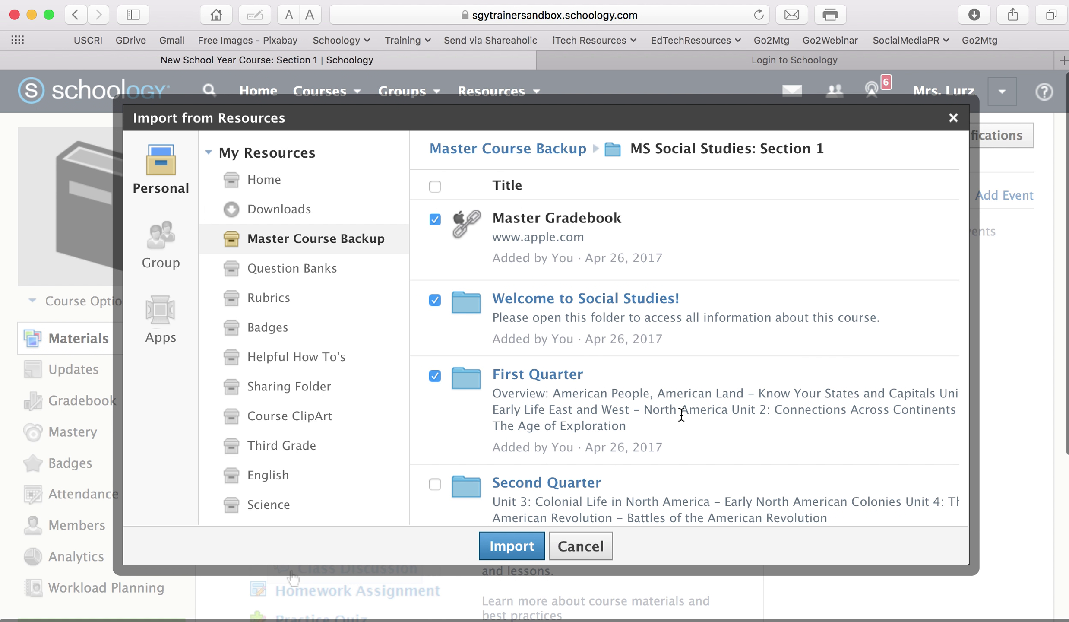
click(436, 186)
scroll(625, 352, down, 5)
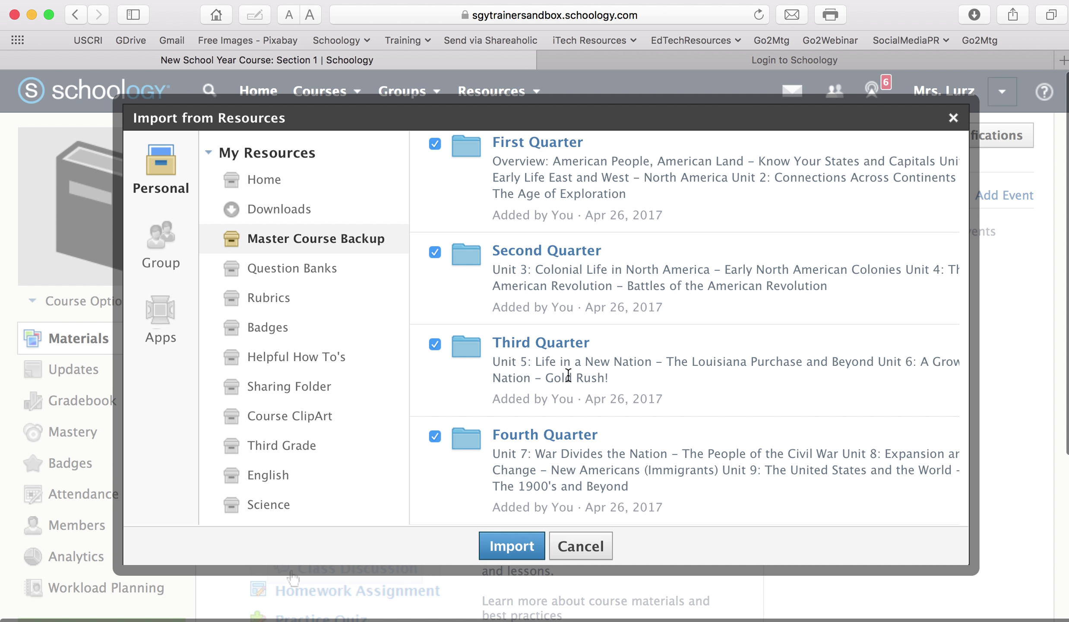
click(512, 547)
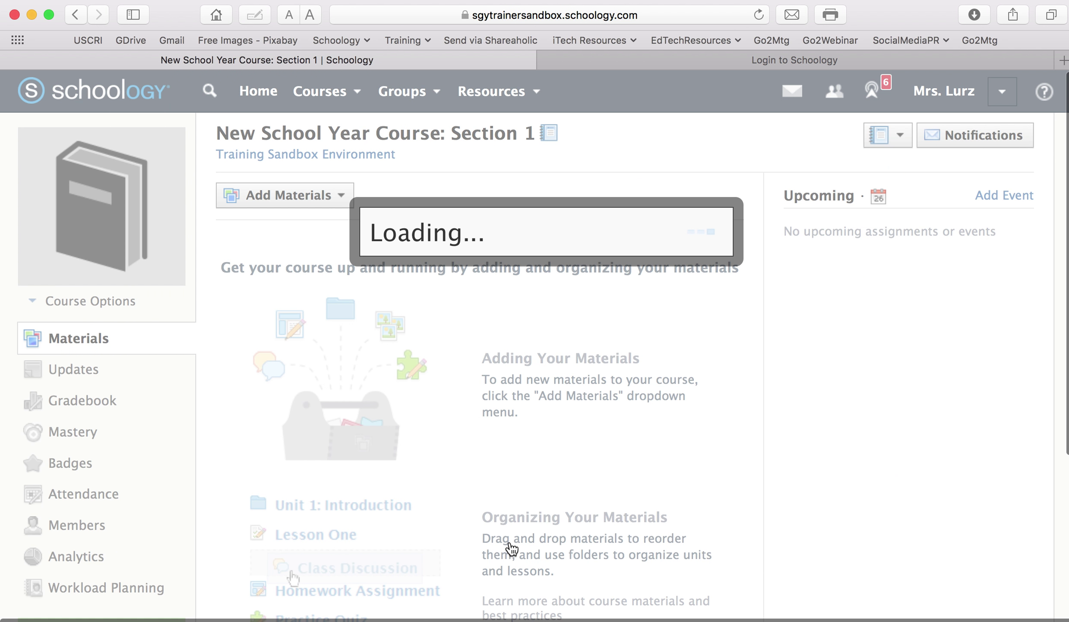
Step: Review the itemized import list down to Language Practice and import the materials with the checked items kept
scroll(419, 241, down, 3)
scroll(418, 242, down, 15)
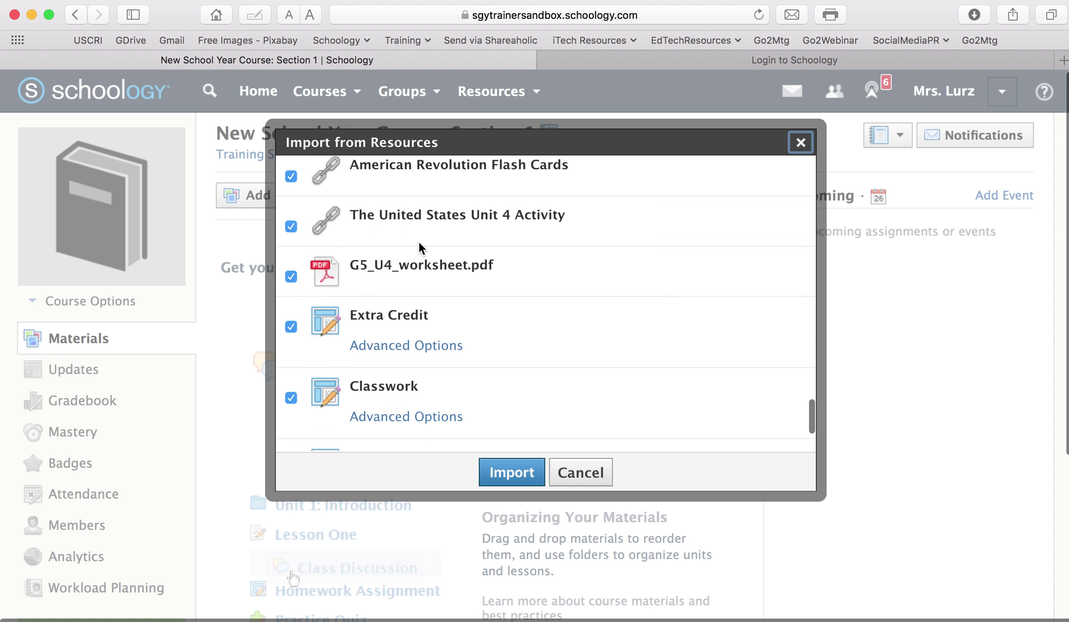
scroll(418, 242, down, 2)
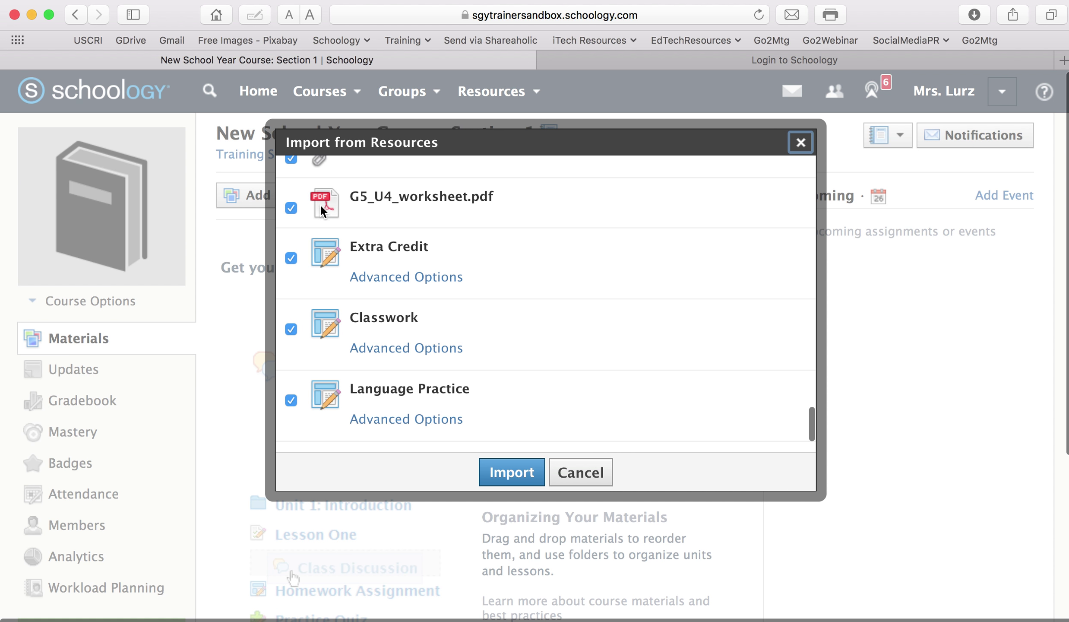
click(512, 475)
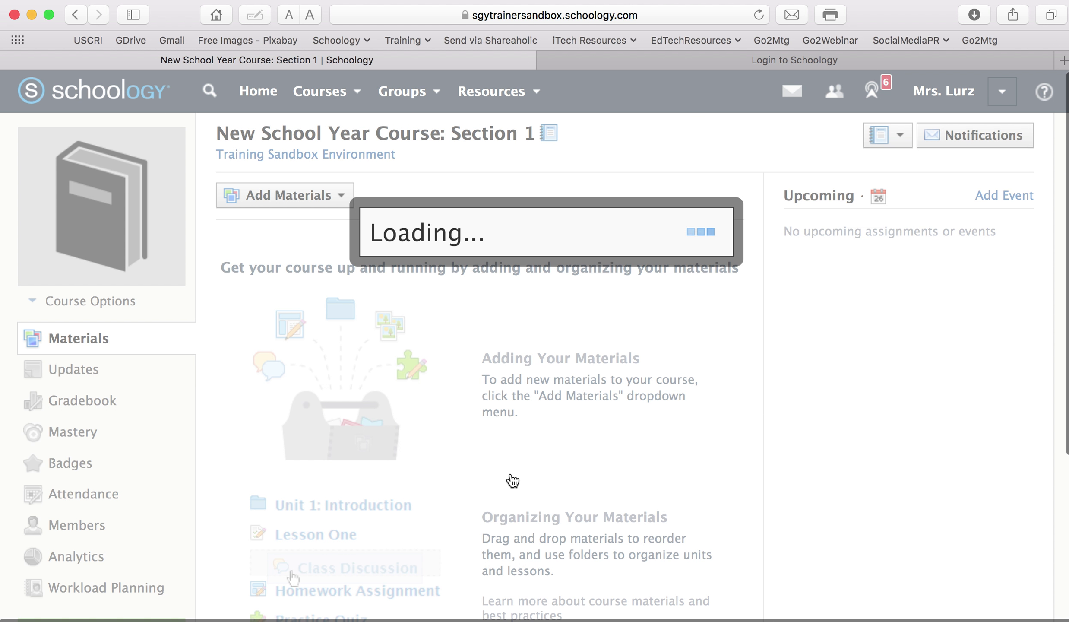
Step: Collapse the Second Quarter folder, expand First Quarter in the imported materials, and unpublish its Unit 2 folder
scroll(513, 481, down, 5)
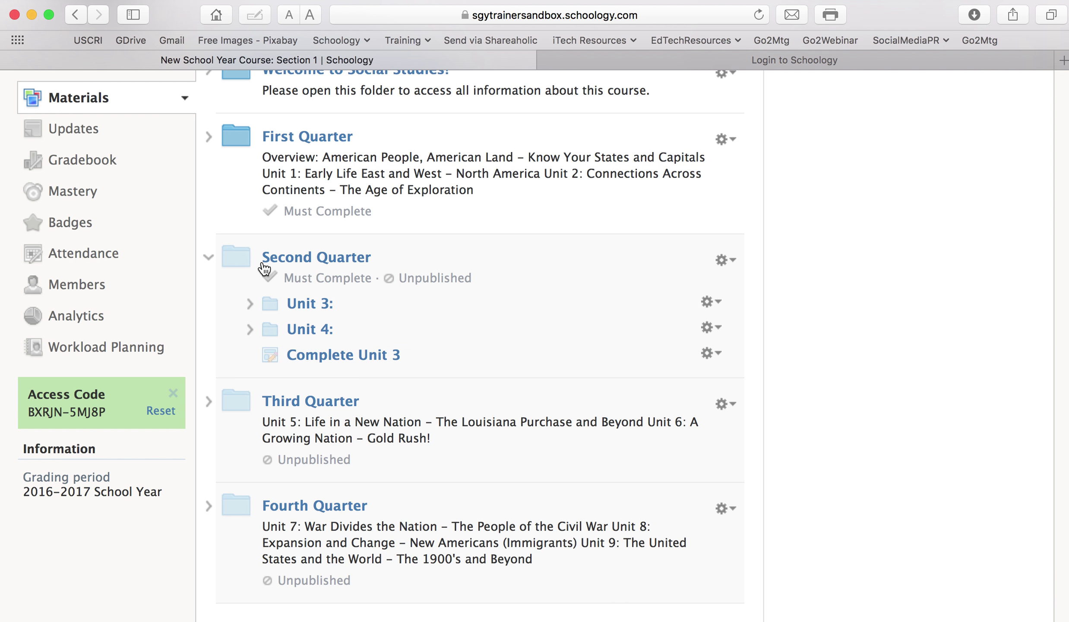
click(210, 259)
click(209, 138)
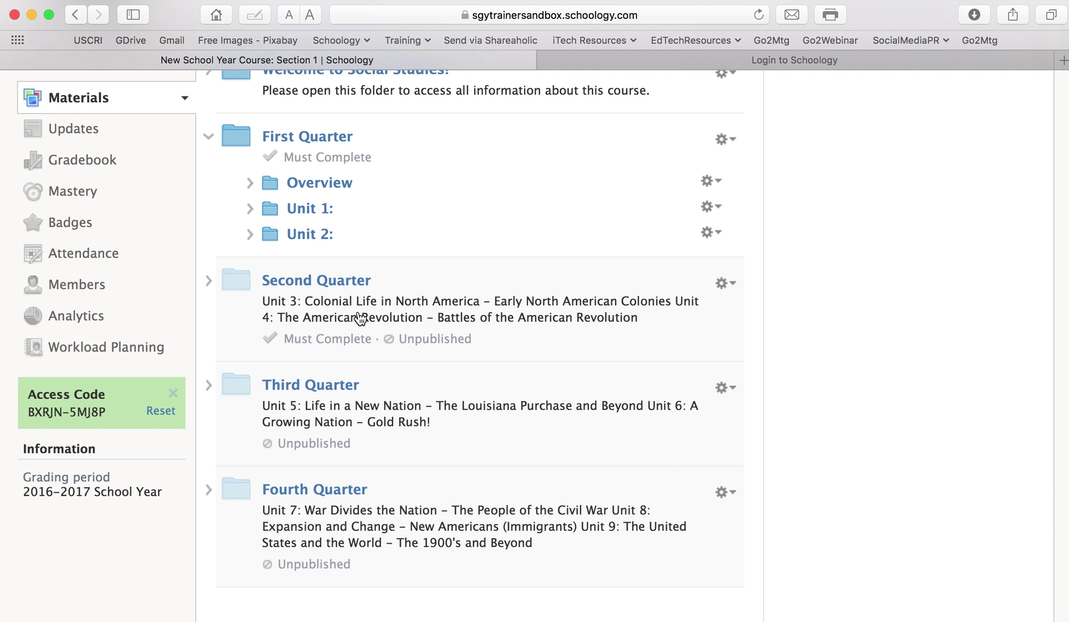
drag(313, 270, 254, 317)
Step: Expand the Second Quarter folder and its Unit 3 folder to review their contents, and collapse Second Quarter again
click(208, 280)
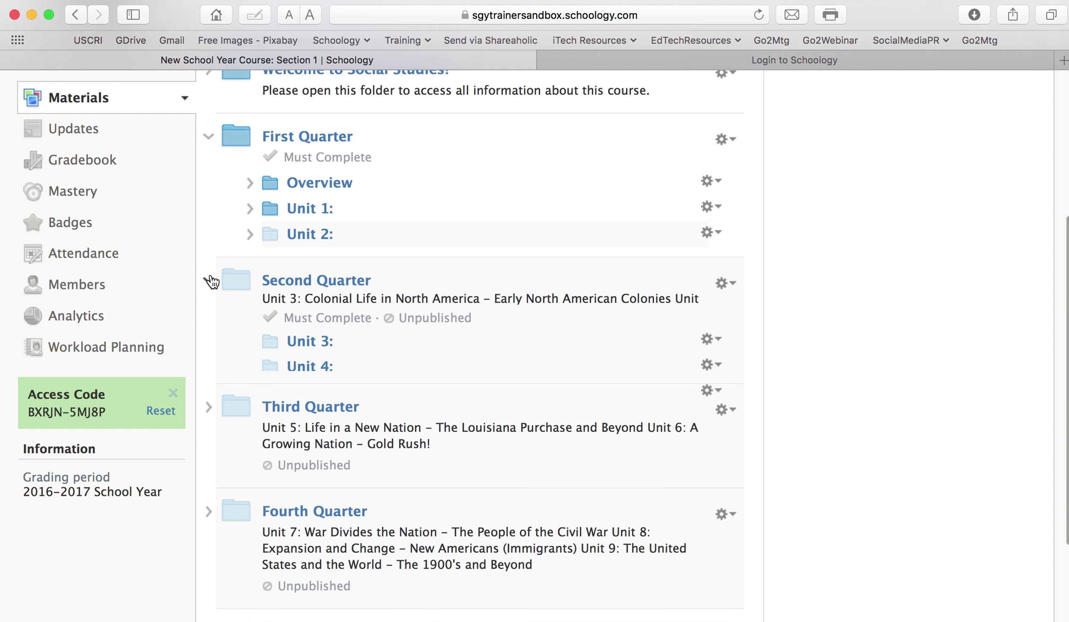
click(250, 327)
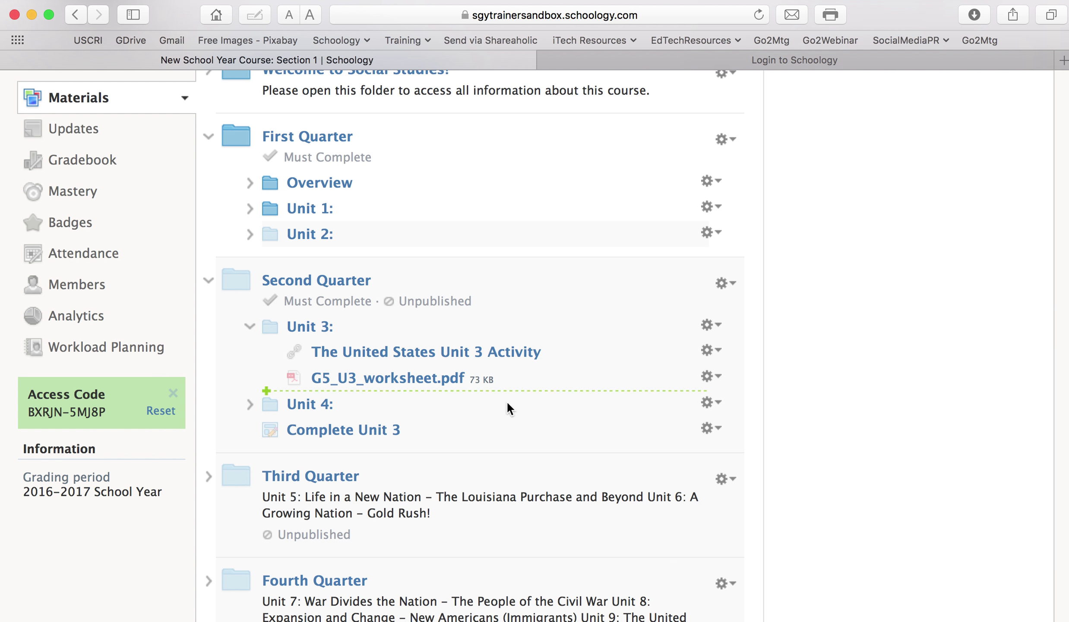
click(209, 281)
scroll(954, 395, up, 5)
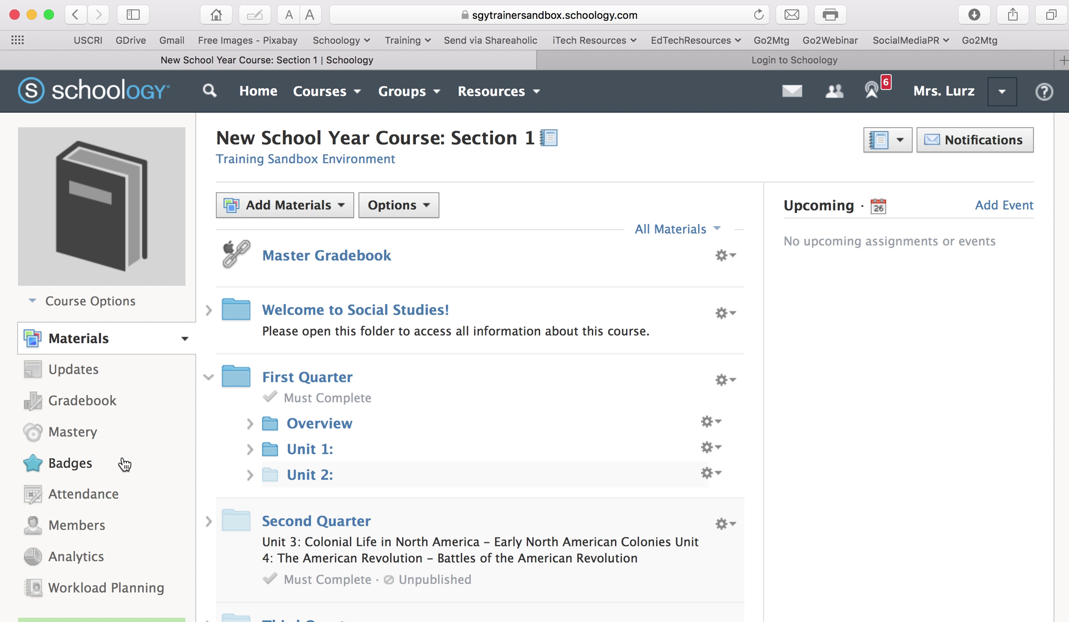
Step: Open the course's Grade Setup and create a grading category named Homework
click(104, 405)
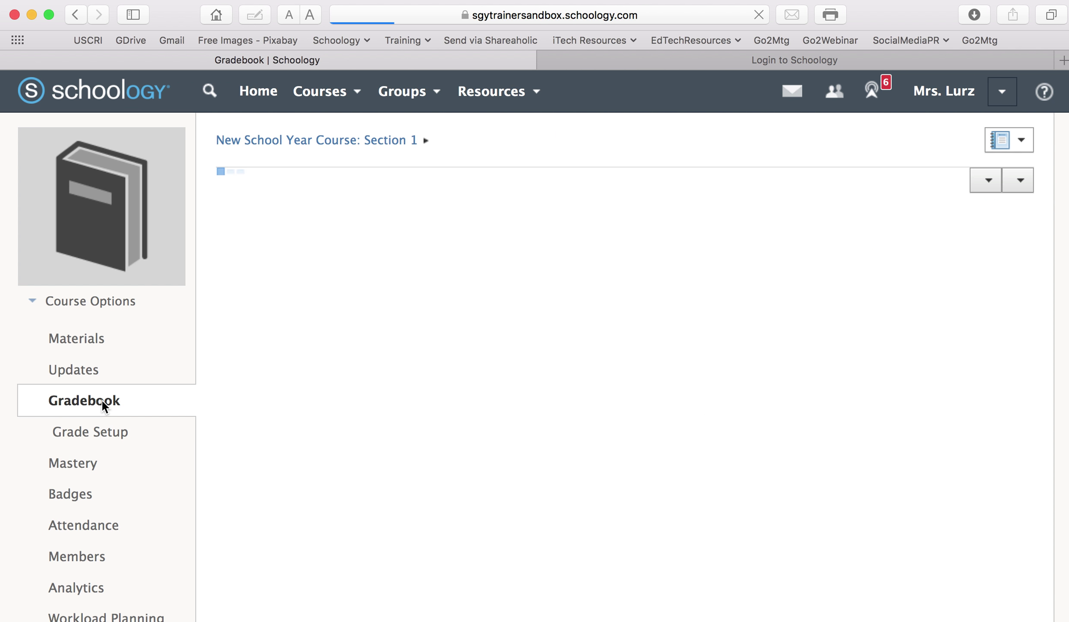
click(107, 433)
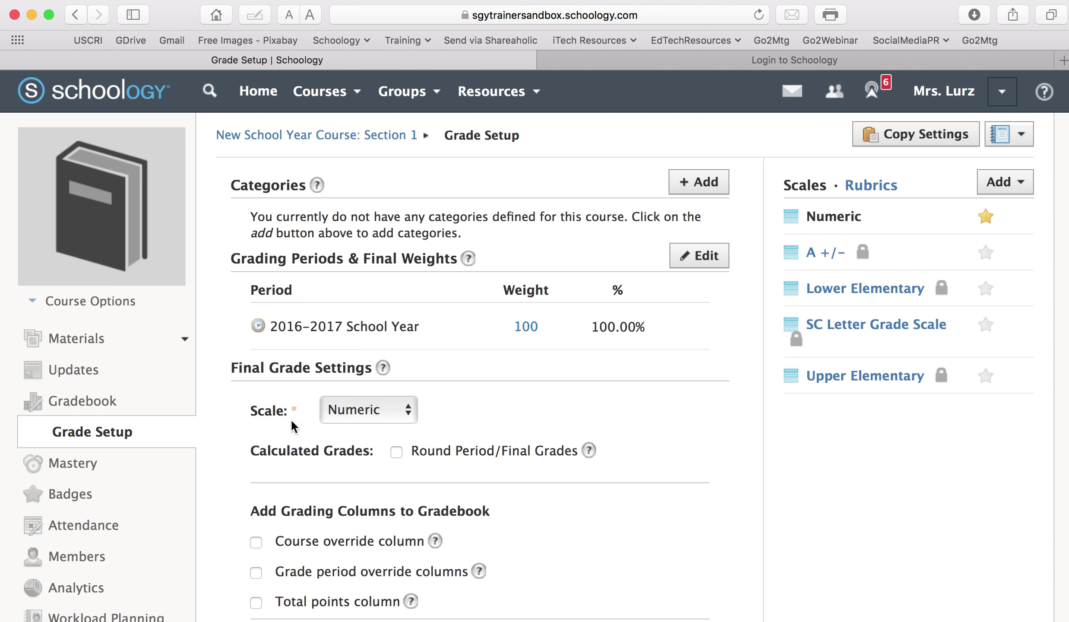
click(697, 183)
click(553, 221)
text(Homework)
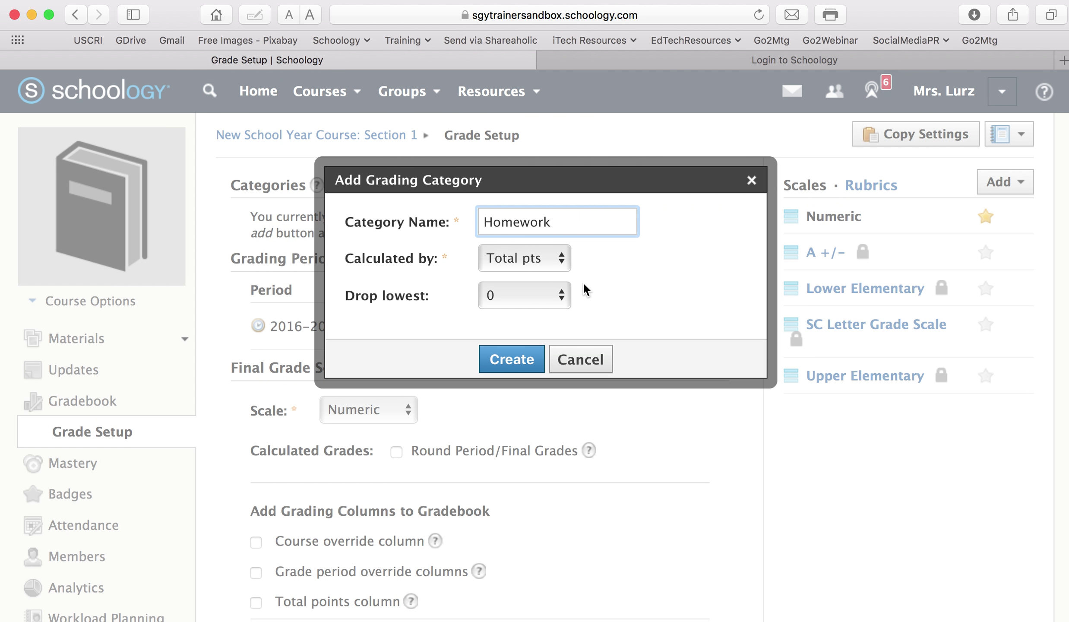
click(522, 361)
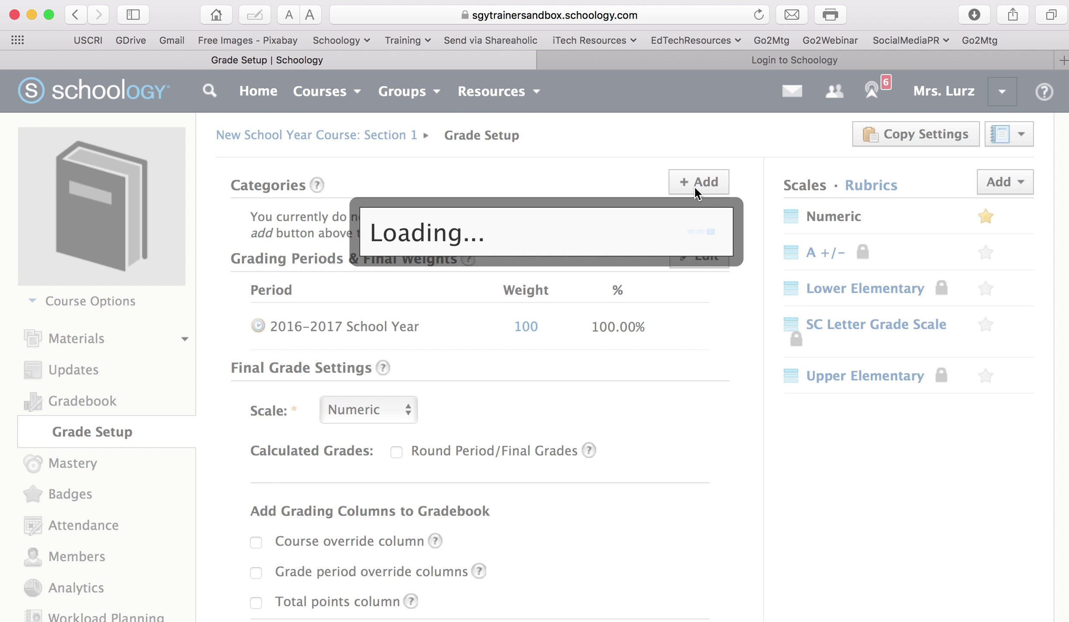
Step: Create a second grading category named Test/Quiz
click(698, 220)
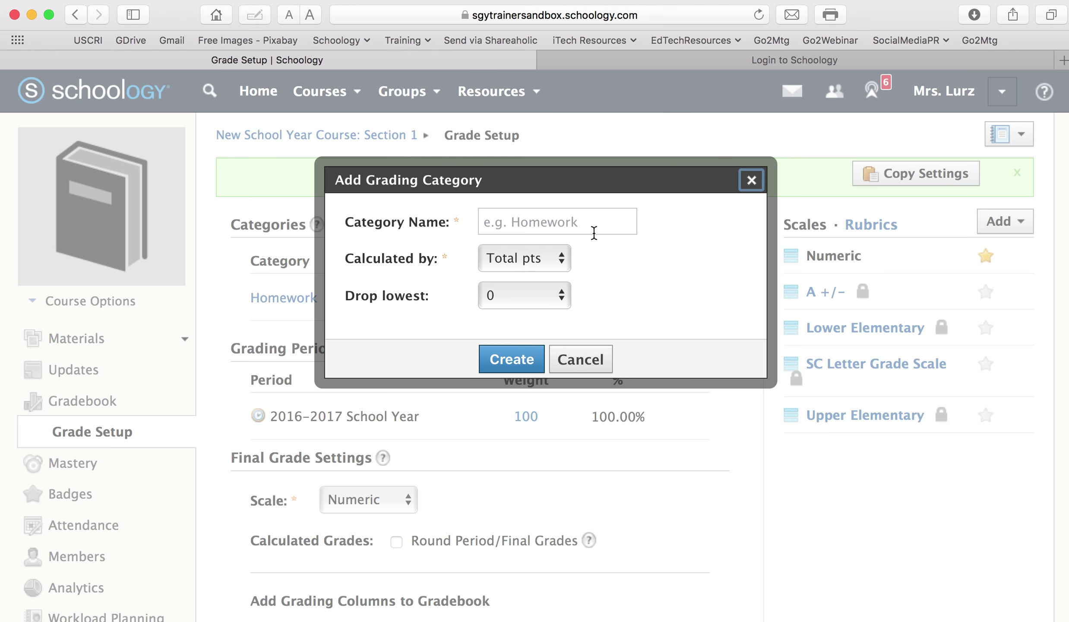
click(554, 220)
text(Test/Quiz)
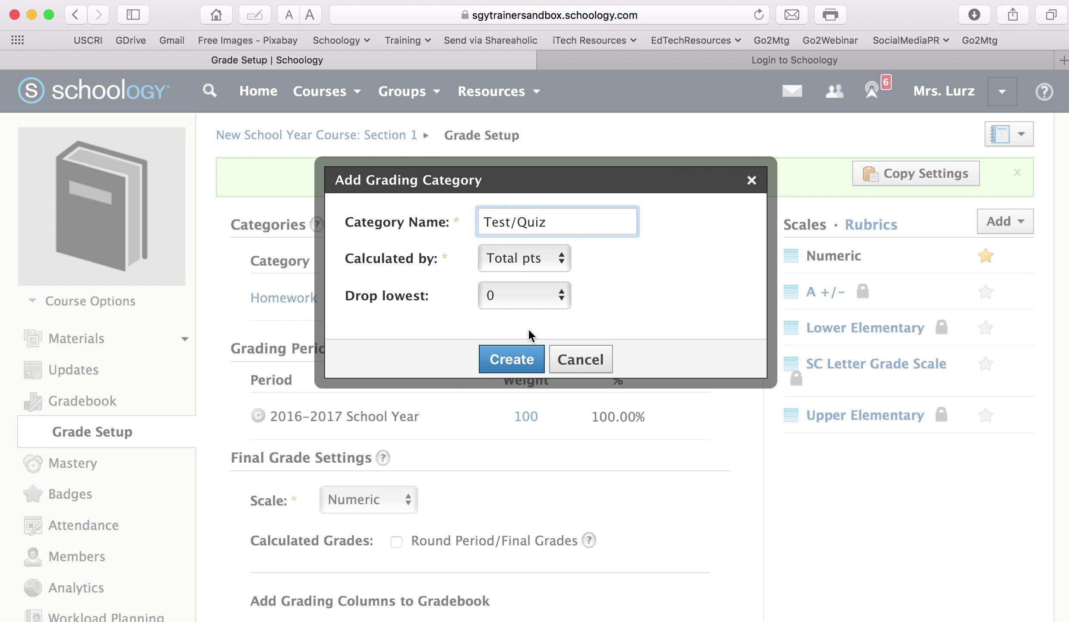
click(511, 359)
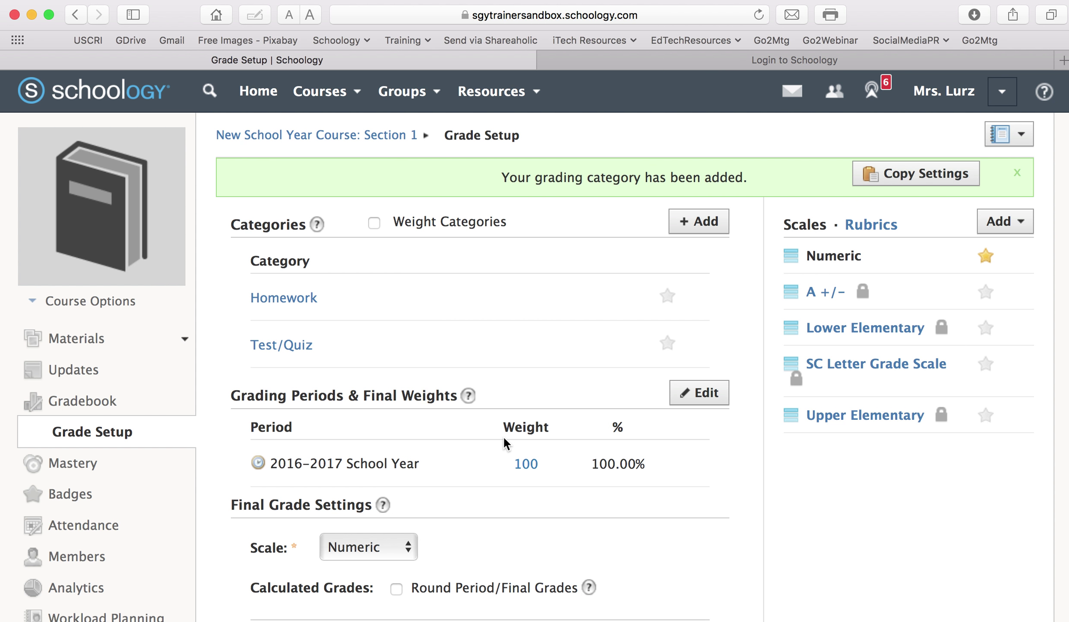
Step: View the course's rubrics, and select all items in the personal Rubrics collection to examine the available edit actions
click(873, 227)
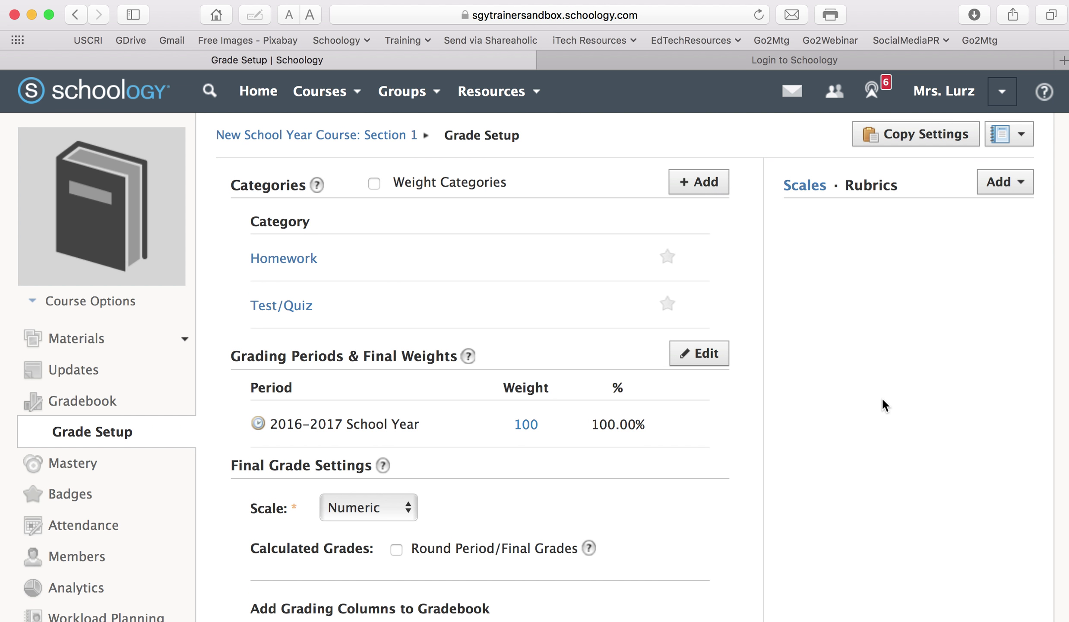
click(538, 100)
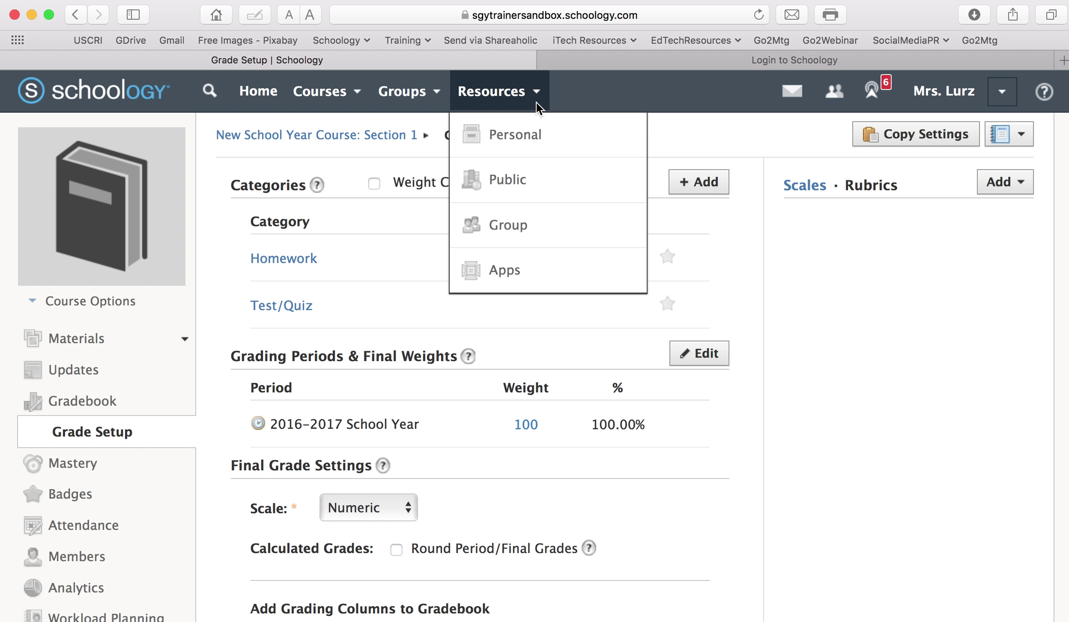
click(514, 135)
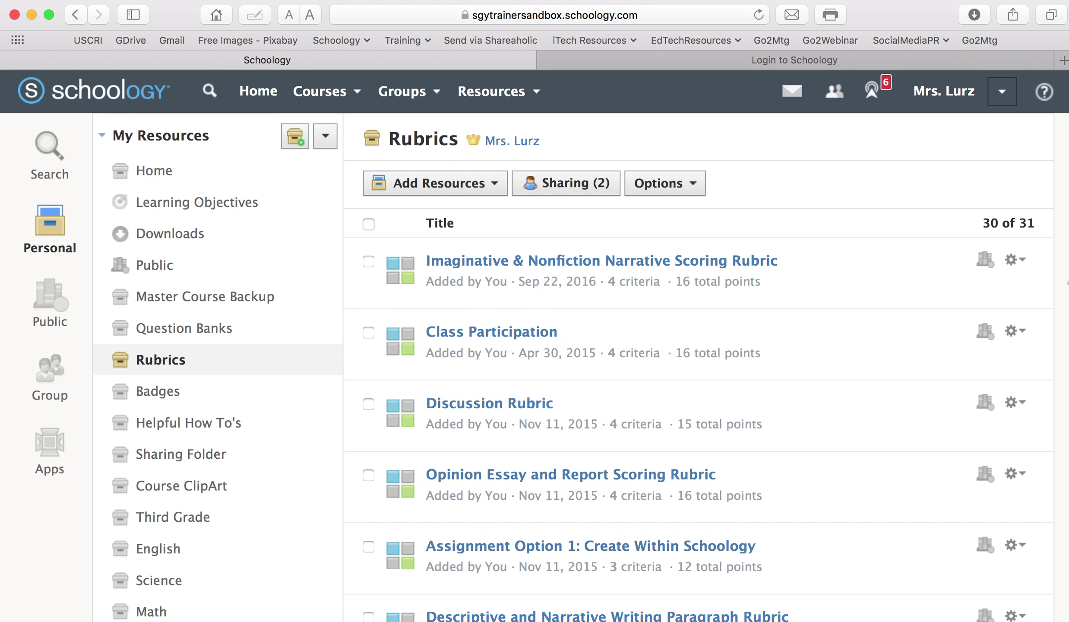
click(368, 223)
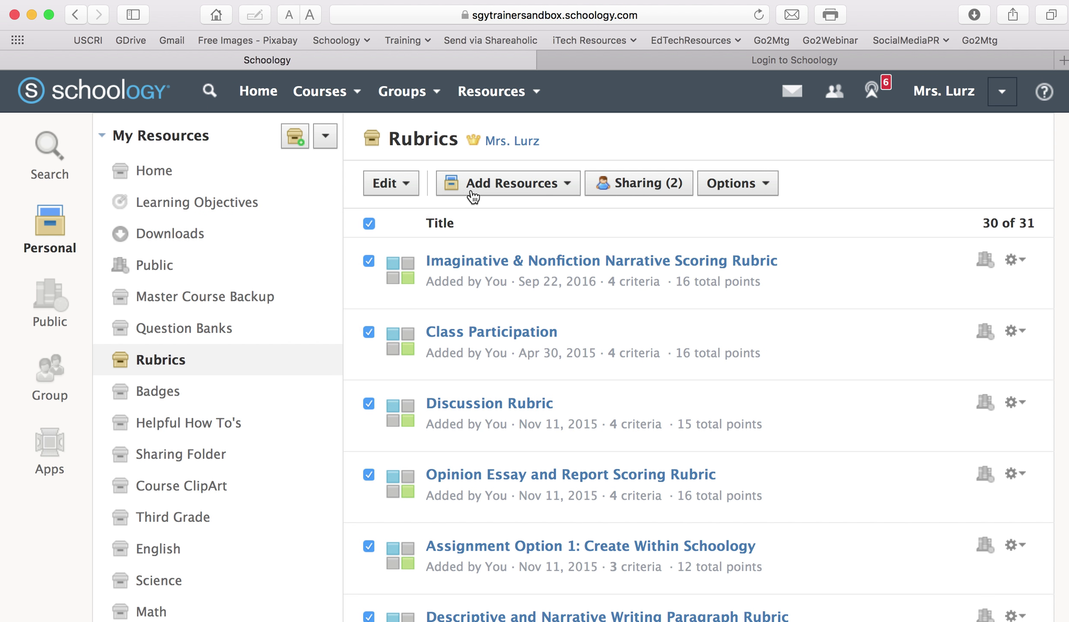
click(408, 185)
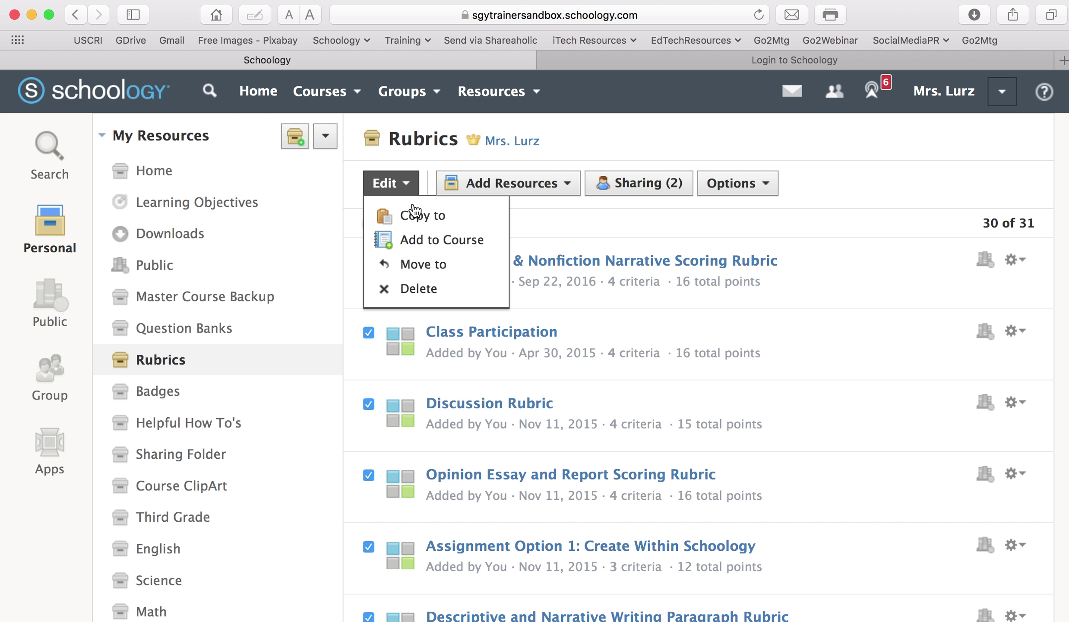
Step: Return to New School Year Course and inspect the Solar System Homework settings in First Quarter's Unit 1, closing them without changes
click(361, 96)
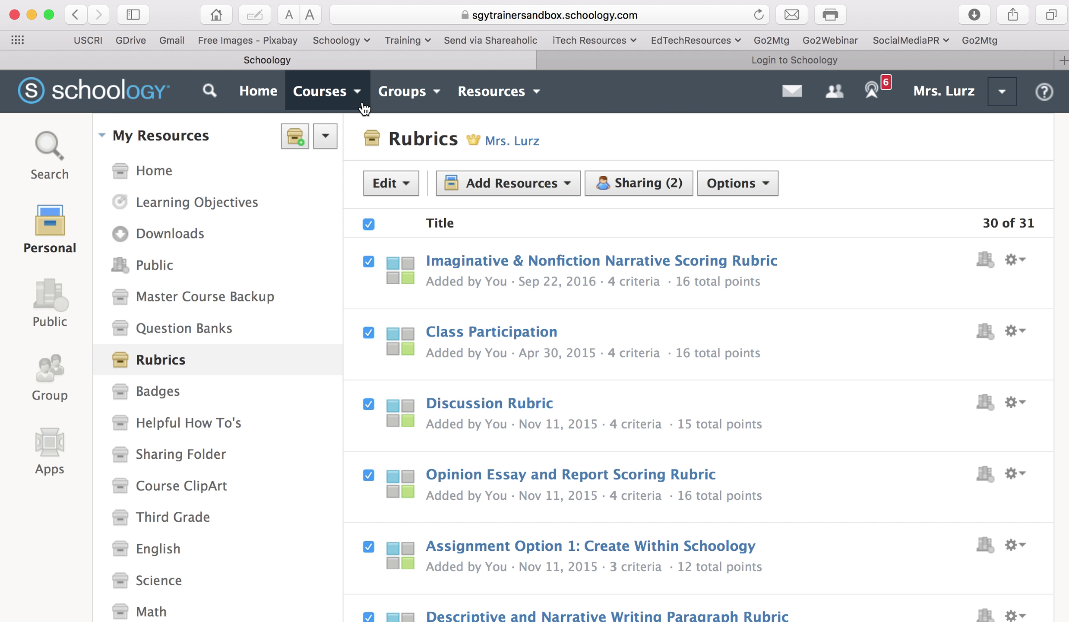
click(385, 282)
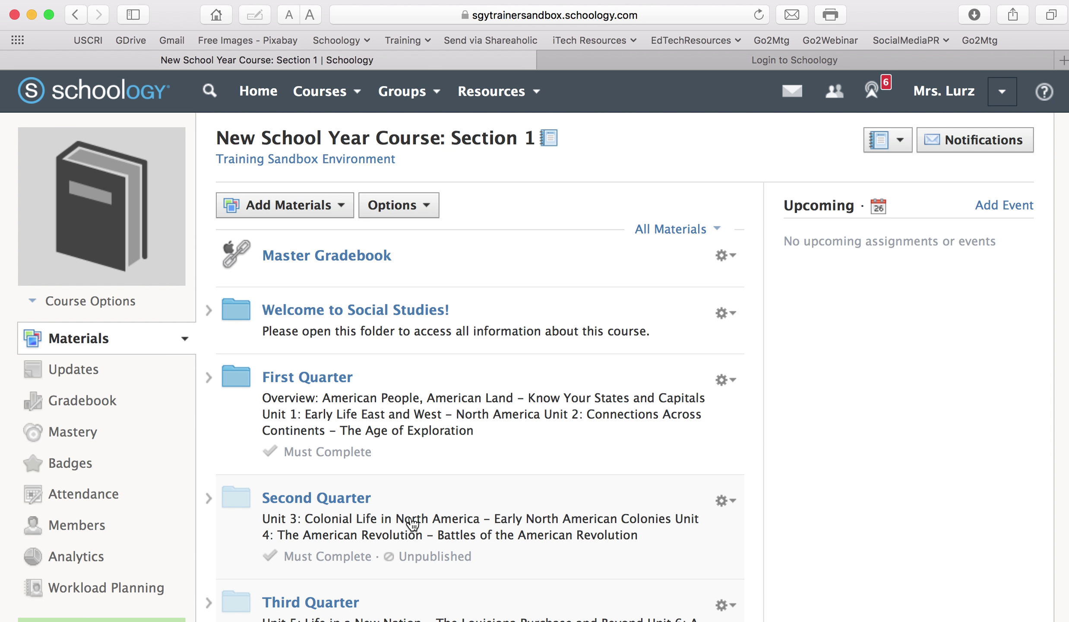
click(209, 377)
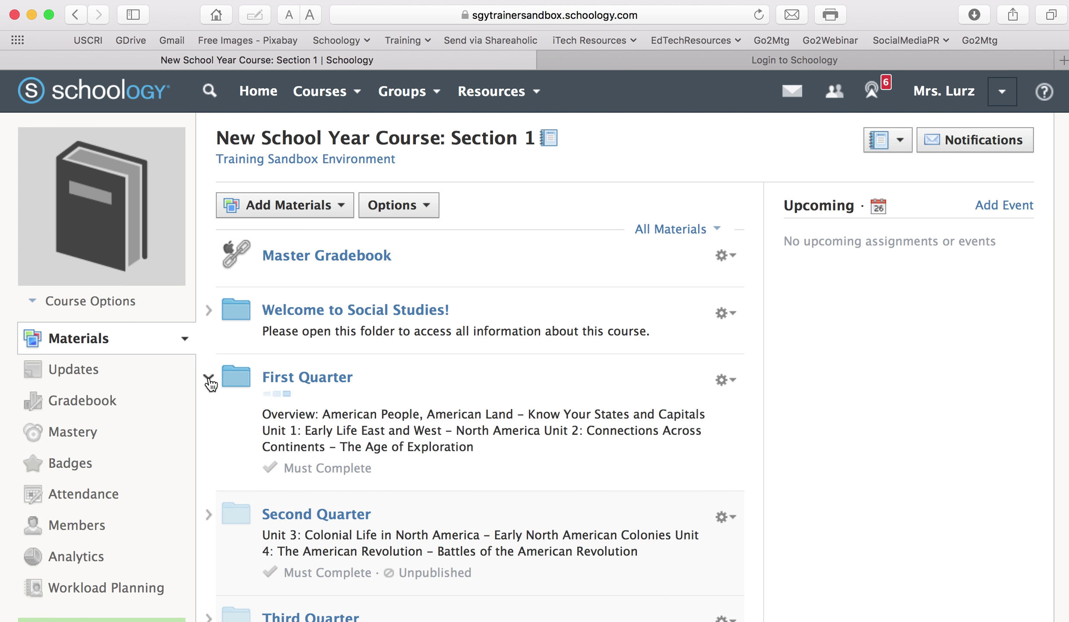
click(251, 450)
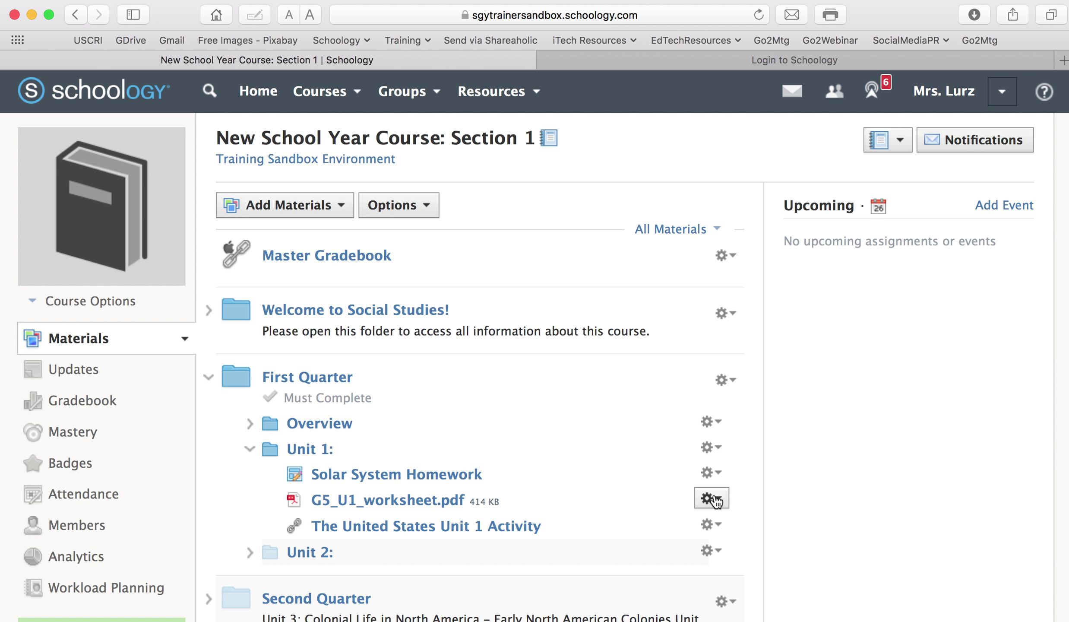
click(715, 502)
click(727, 502)
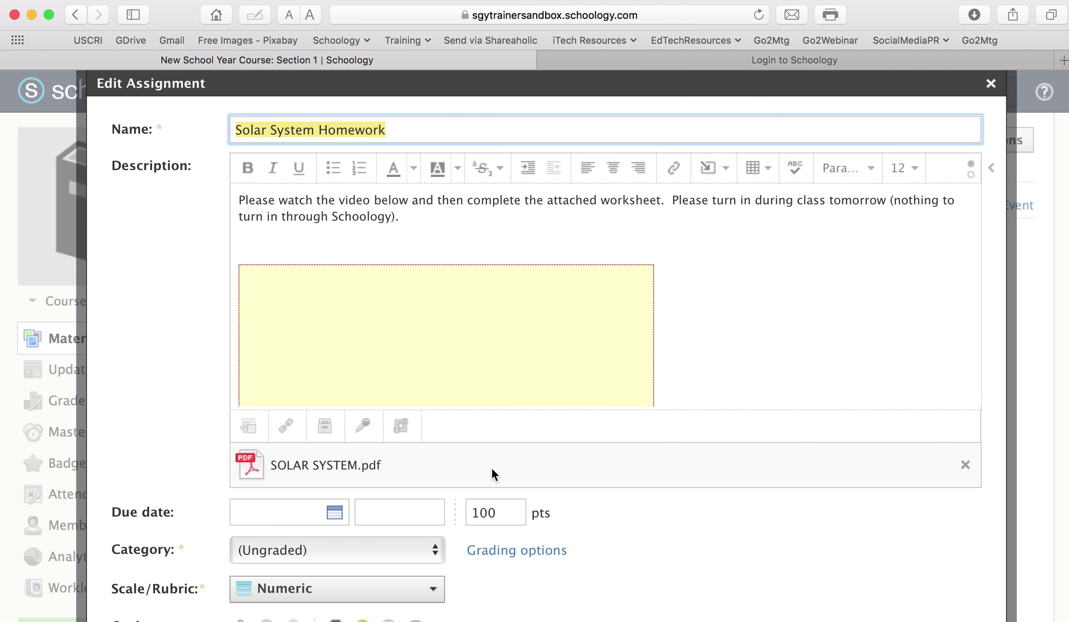
click(991, 83)
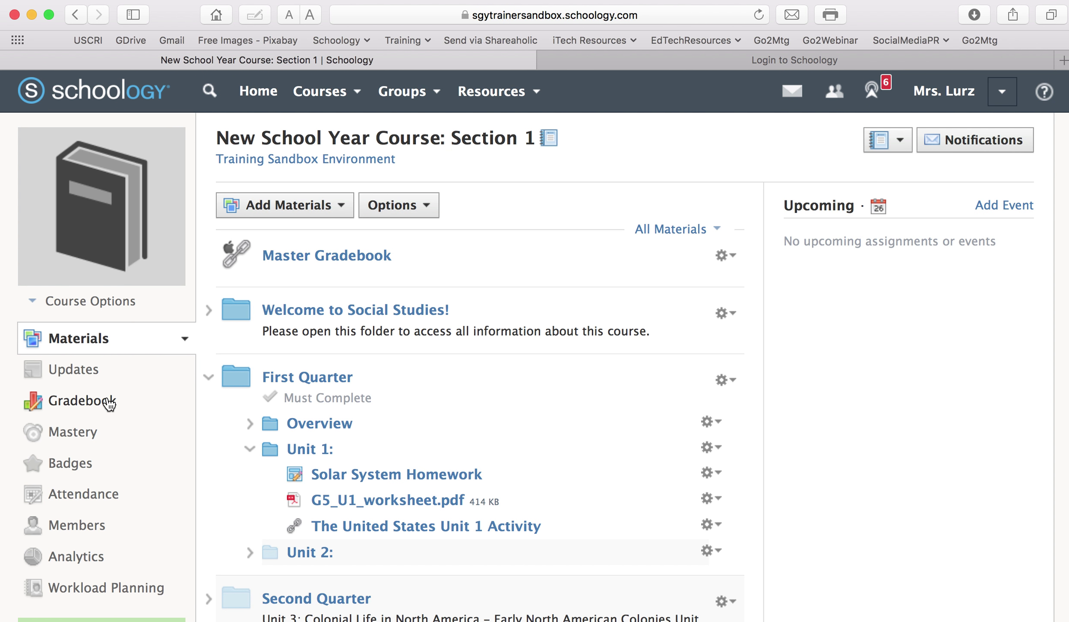
Step: Open the Bulk Edit page from the course's gradebook
click(84, 400)
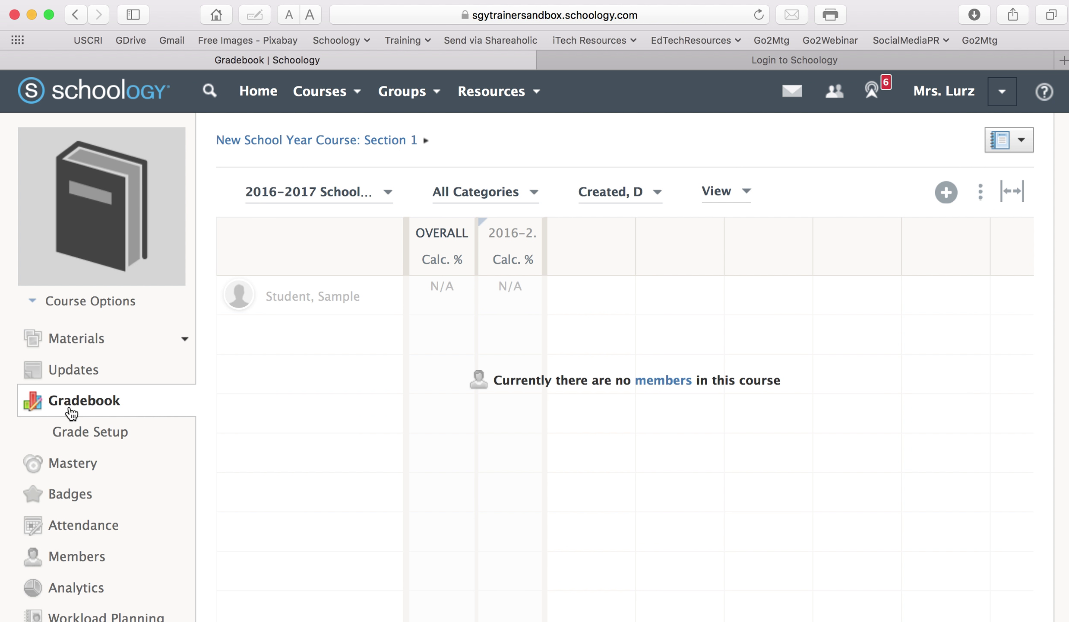
click(981, 190)
click(950, 225)
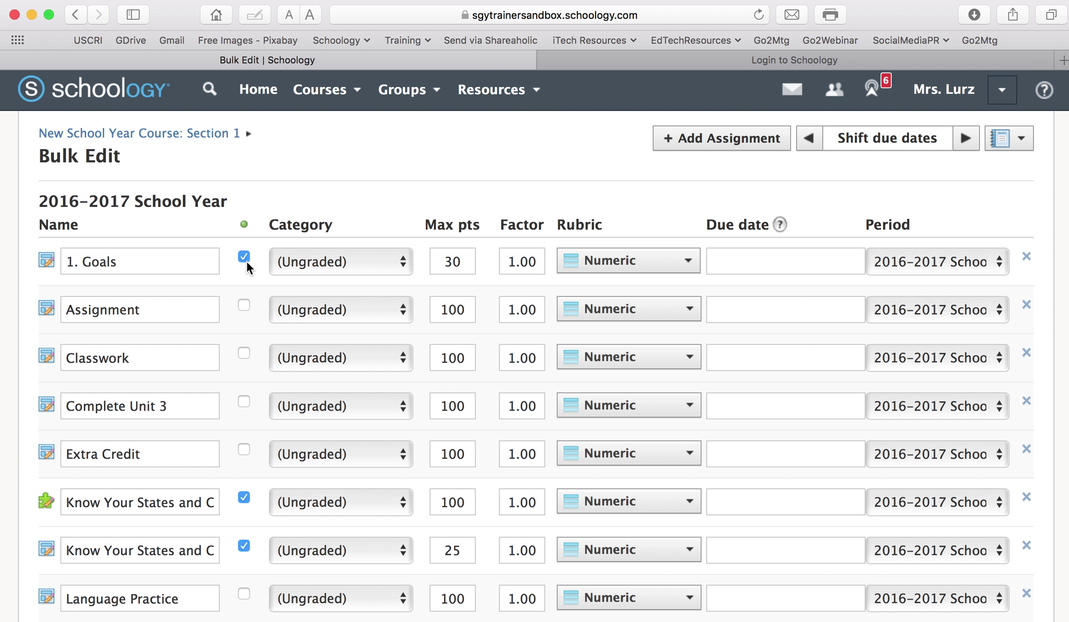
Step: Publish the item named Assignment, and set 1. Goals to the Homework category with due date 8/23/17
click(244, 306)
click(378, 261)
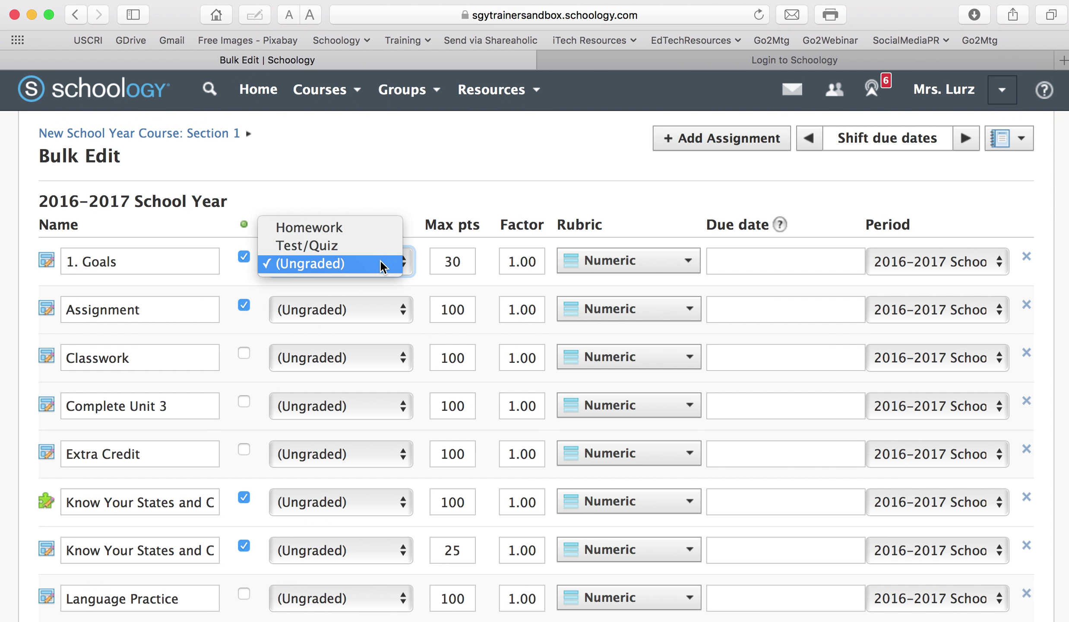
click(380, 228)
click(744, 261)
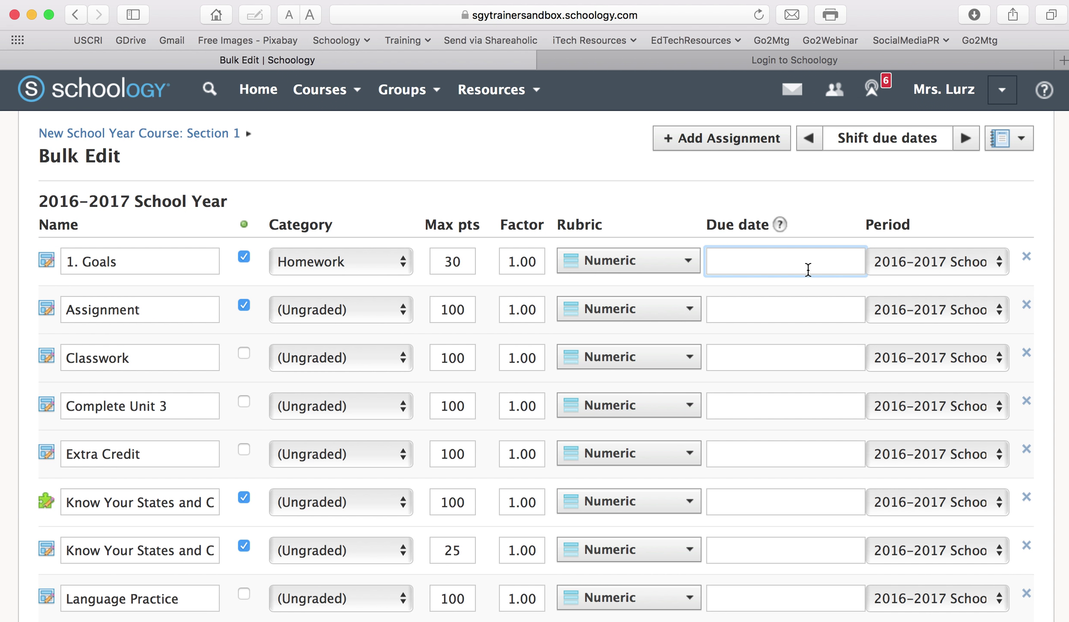
text(8/23/17)
click(1018, 195)
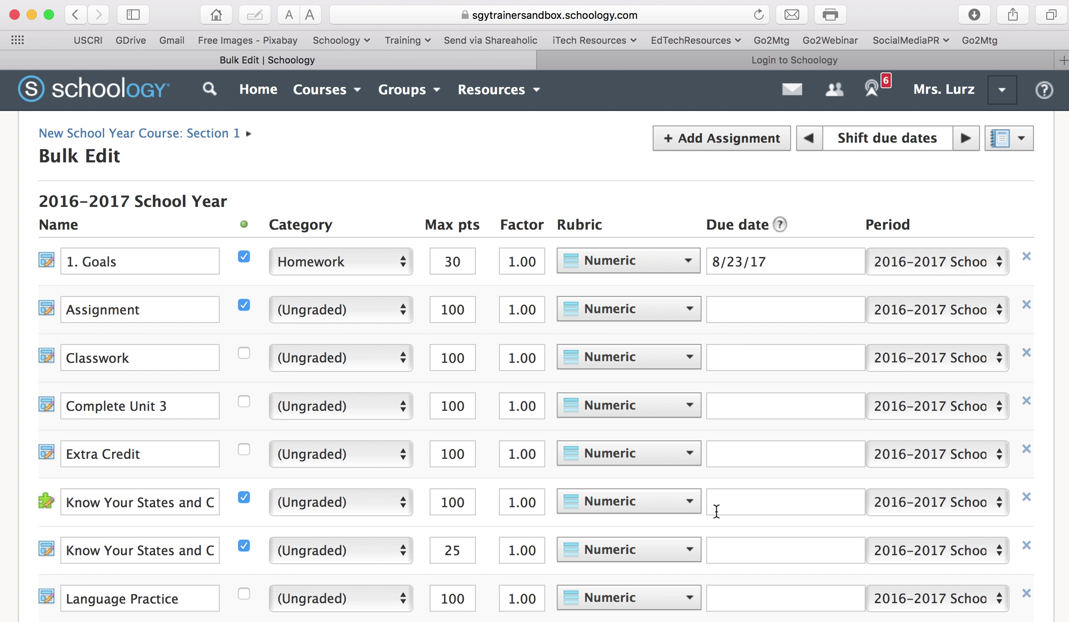
Step: Unpublish the item named Assignment, save the bulk edits and return to the course's materials page
click(243, 306)
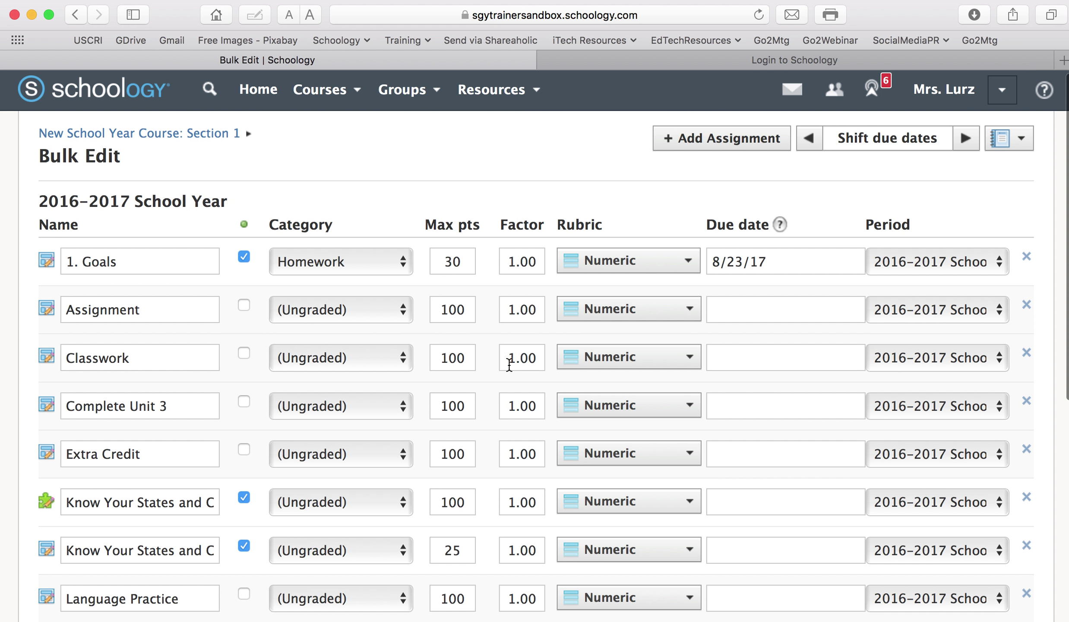
click(181, 133)
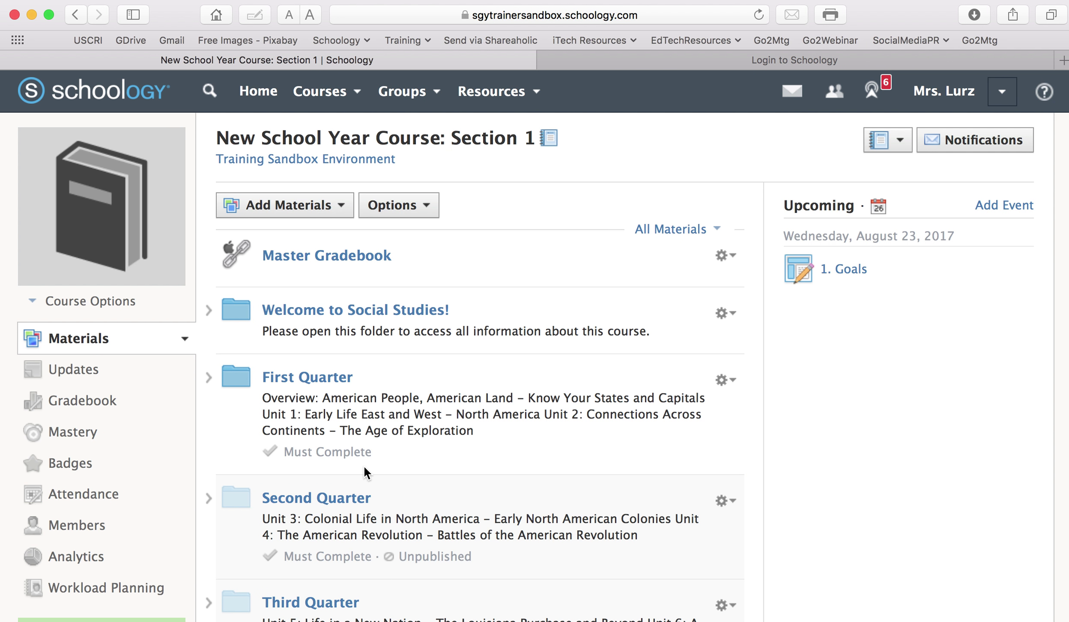
Step: Examine the actions available for the Know Your States and Capitals assignment in First Quarter's Overview folder, and collapse First Quarter
click(208, 377)
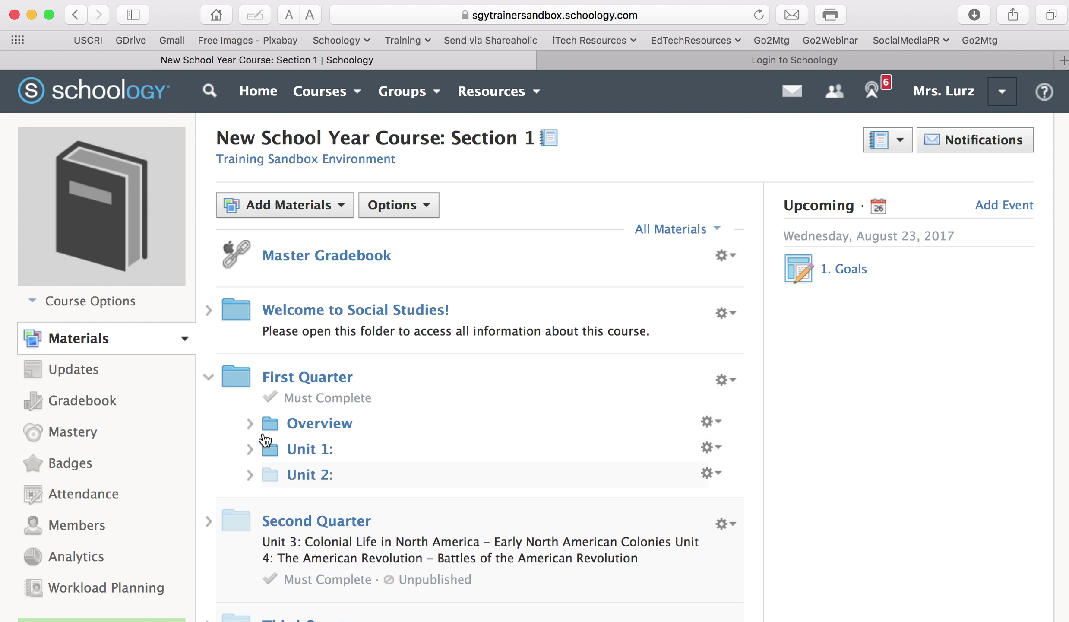
click(250, 424)
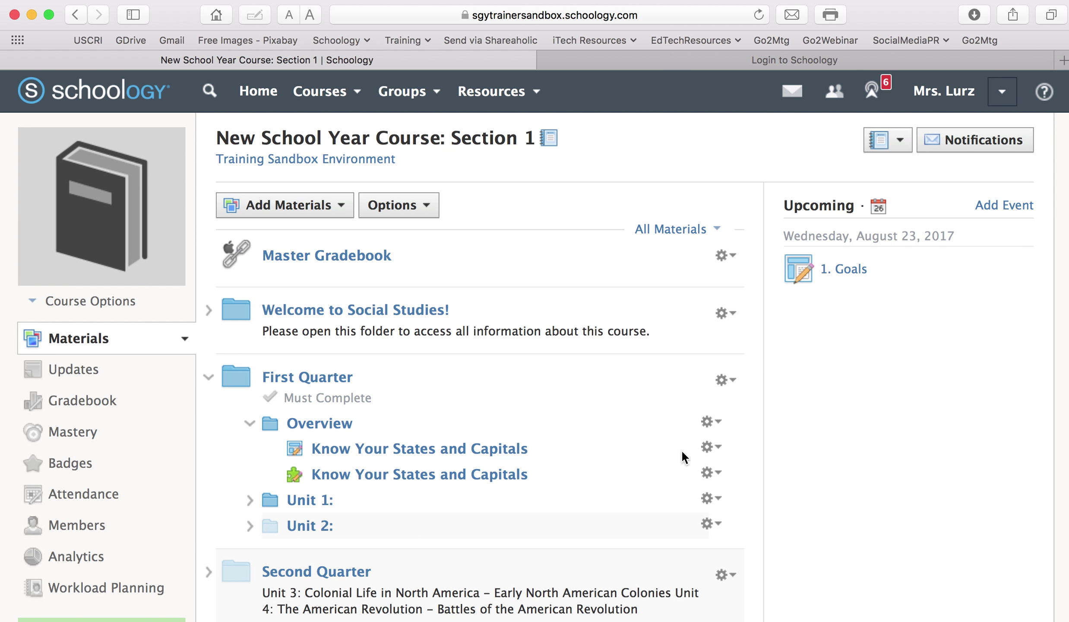
click(717, 454)
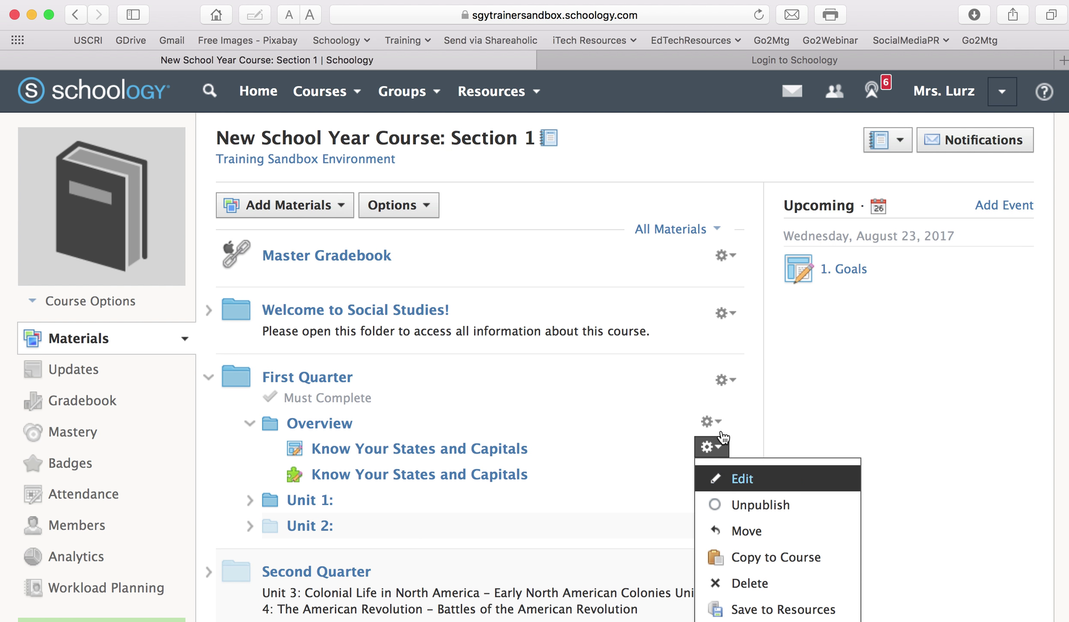
click(209, 377)
Step: Expand Second Quarter and its Unit 3 folder, and examine the actions available for G5_U3_worksheet.pdf
click(209, 498)
scroll(389, 389, down, 3)
click(250, 416)
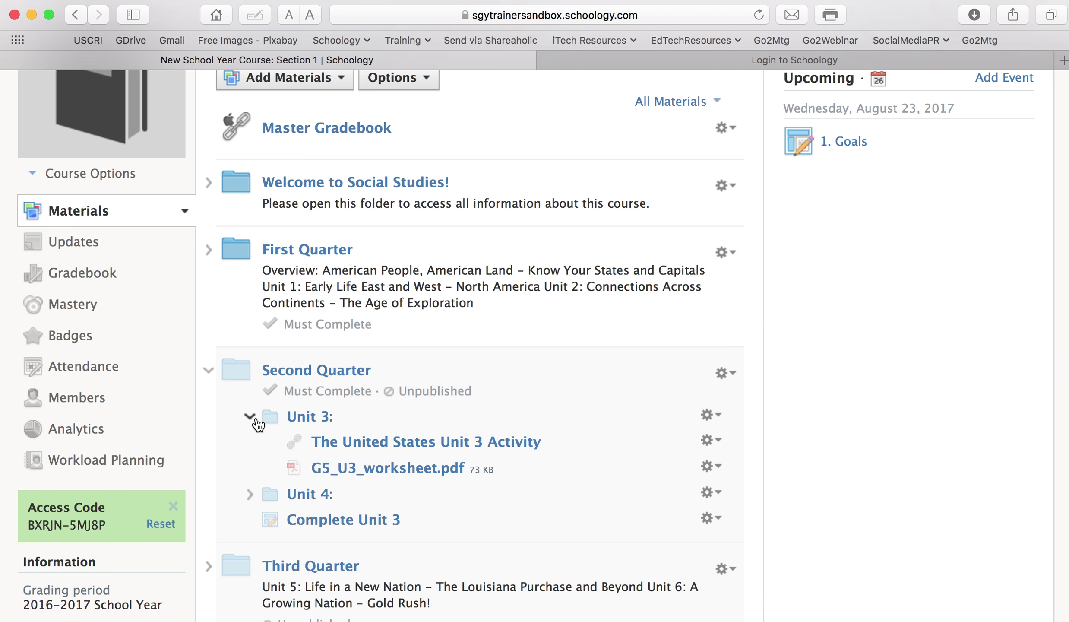
click(712, 466)
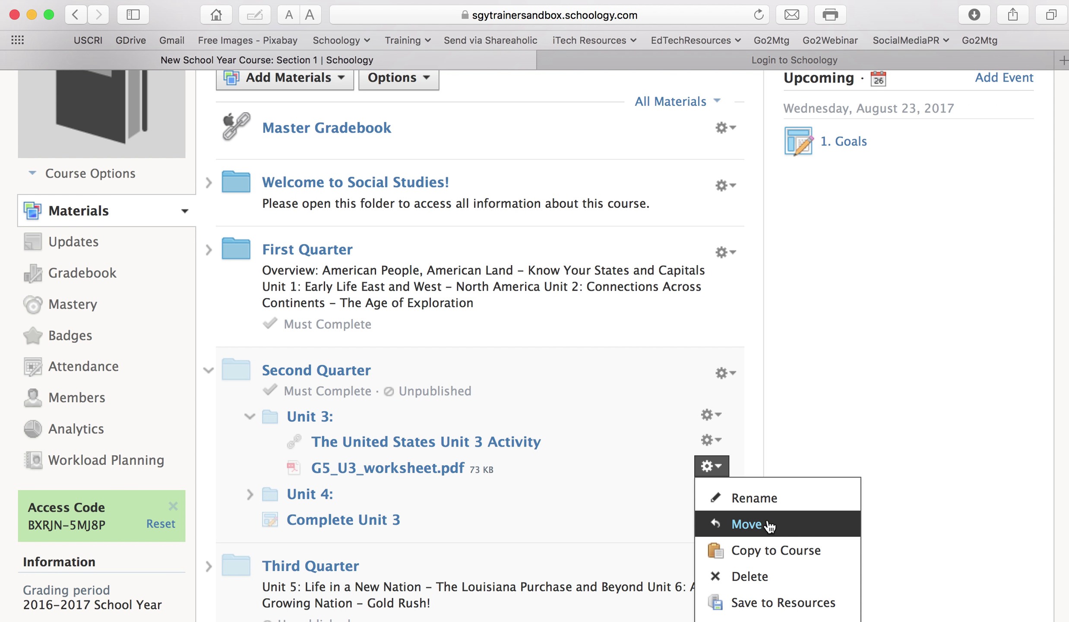
scroll(1001, 465, down, 3)
click(1000, 465)
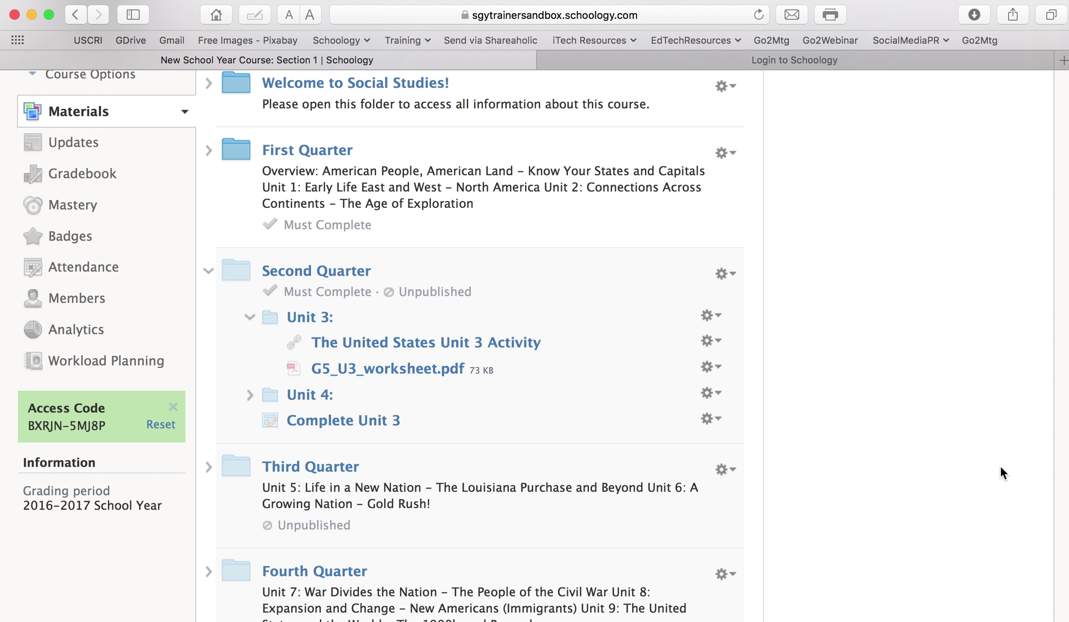
Step: View the Unit 3 folder's date and availability settings and close them without saving
click(712, 315)
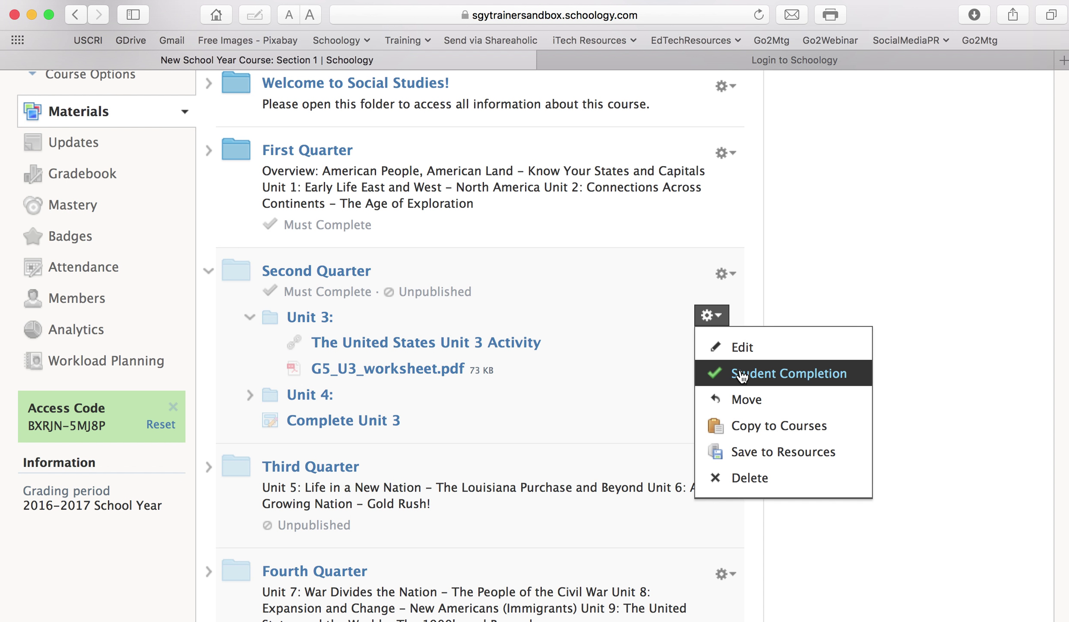
click(741, 347)
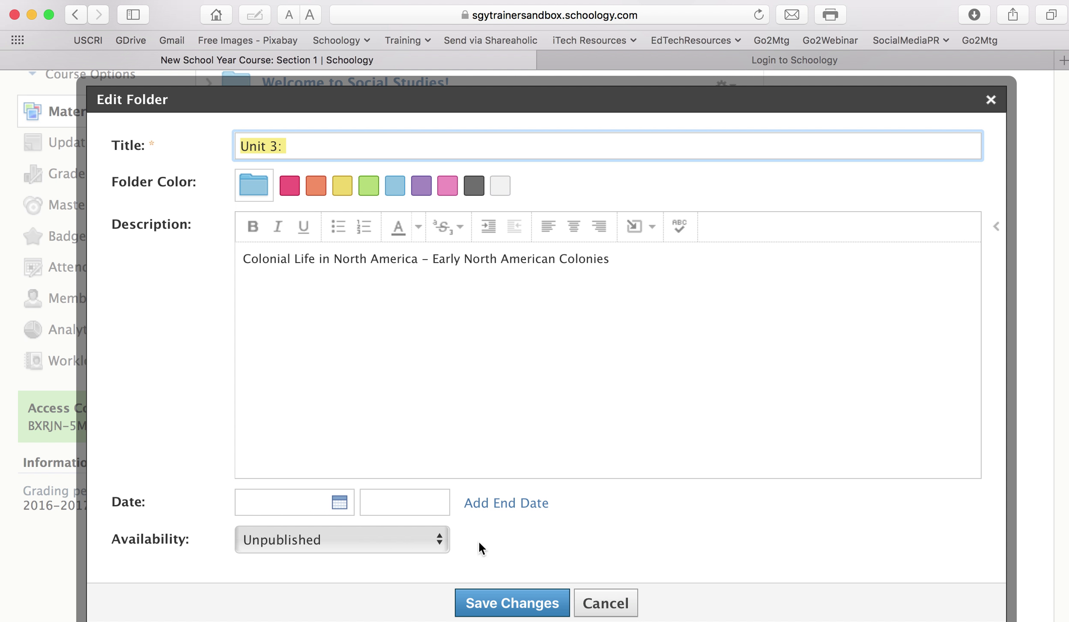
click(605, 603)
scroll(574, 583, up, 5)
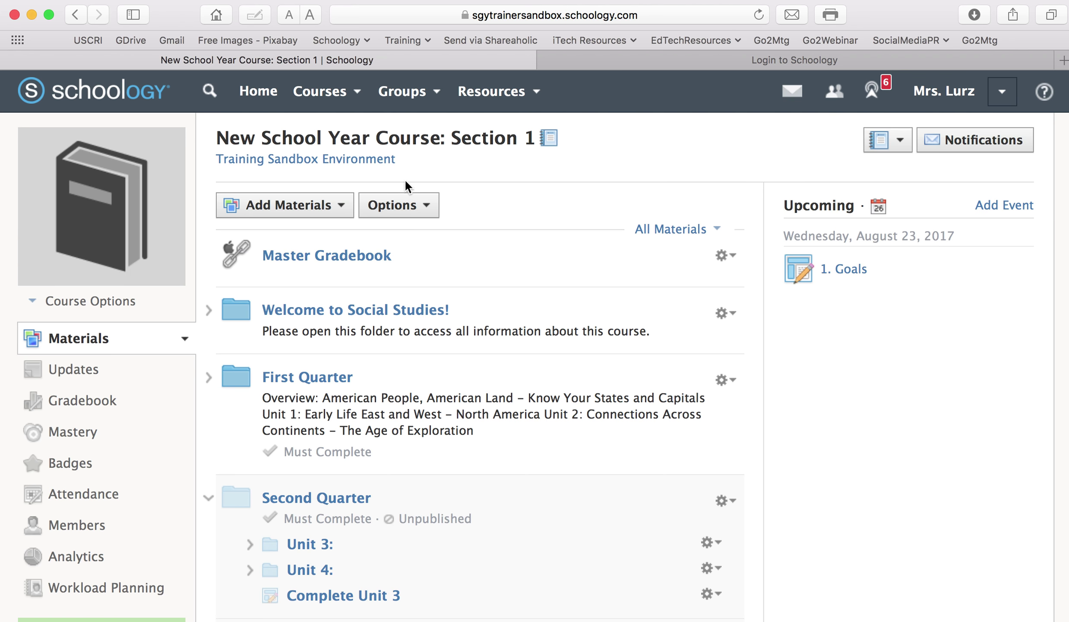
Step: Review the course's options, browse the personal resource collections available for import, and cancel the import
click(431, 208)
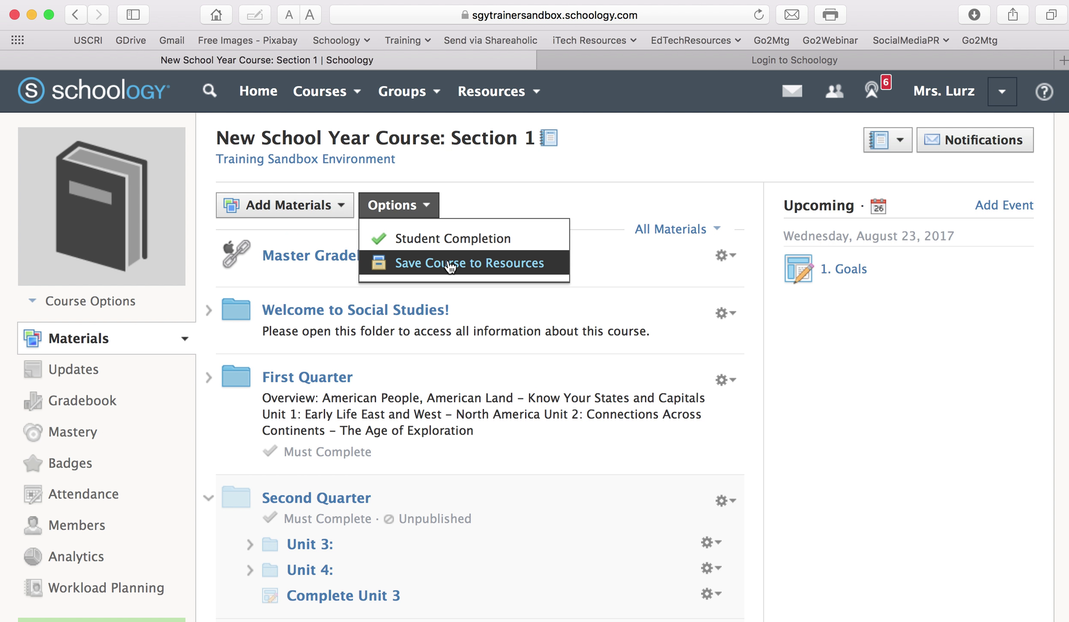
click(470, 263)
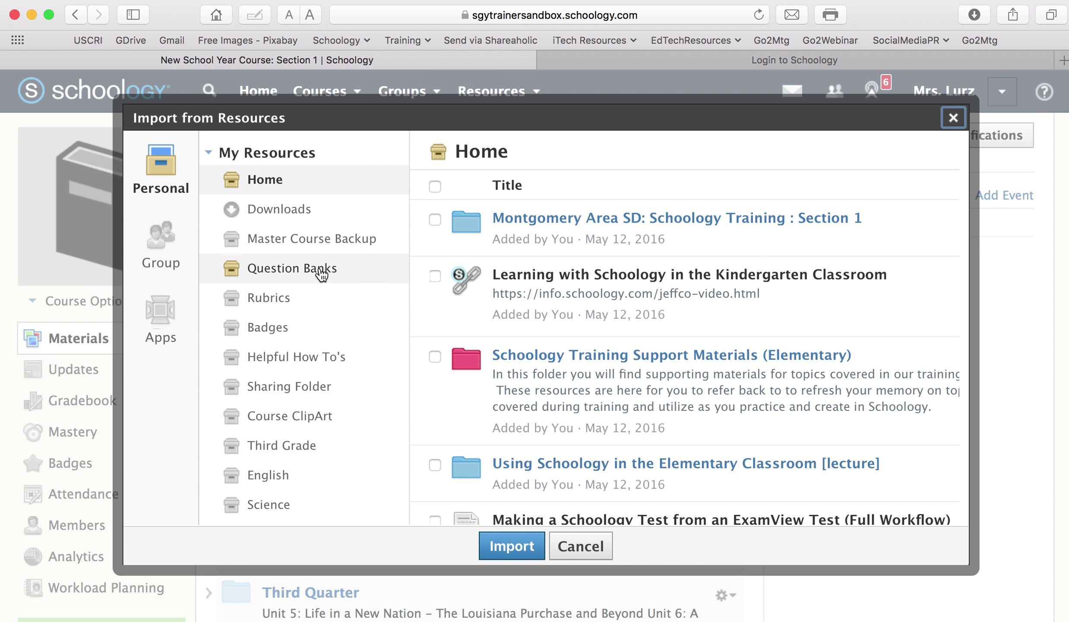
click(313, 245)
click(581, 545)
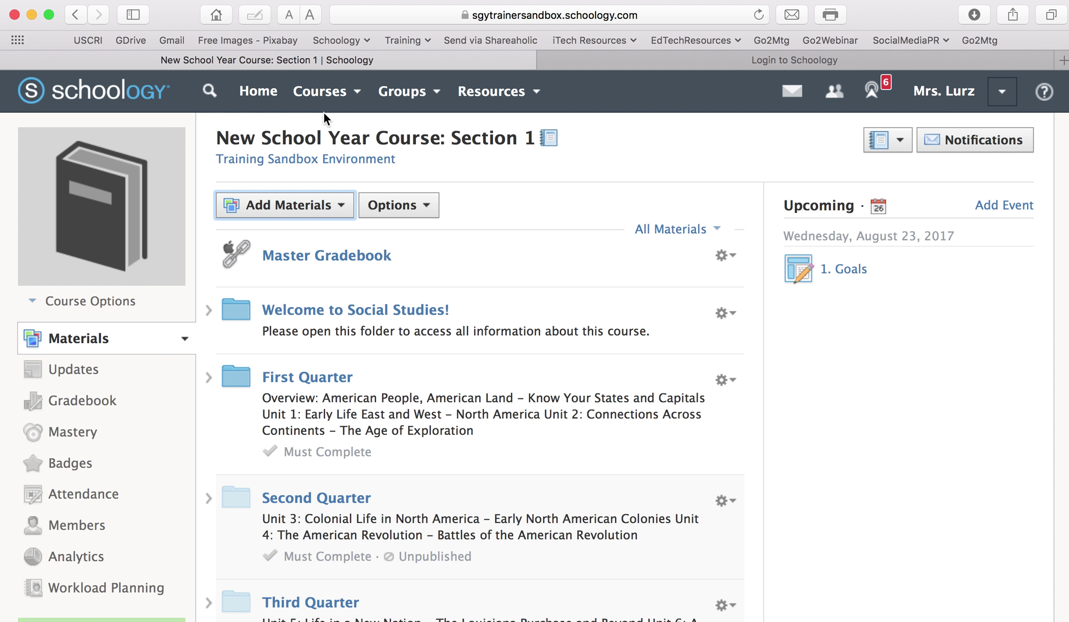
Step: Look through the enrolled courses, open the full course list and show the archived courses
click(350, 99)
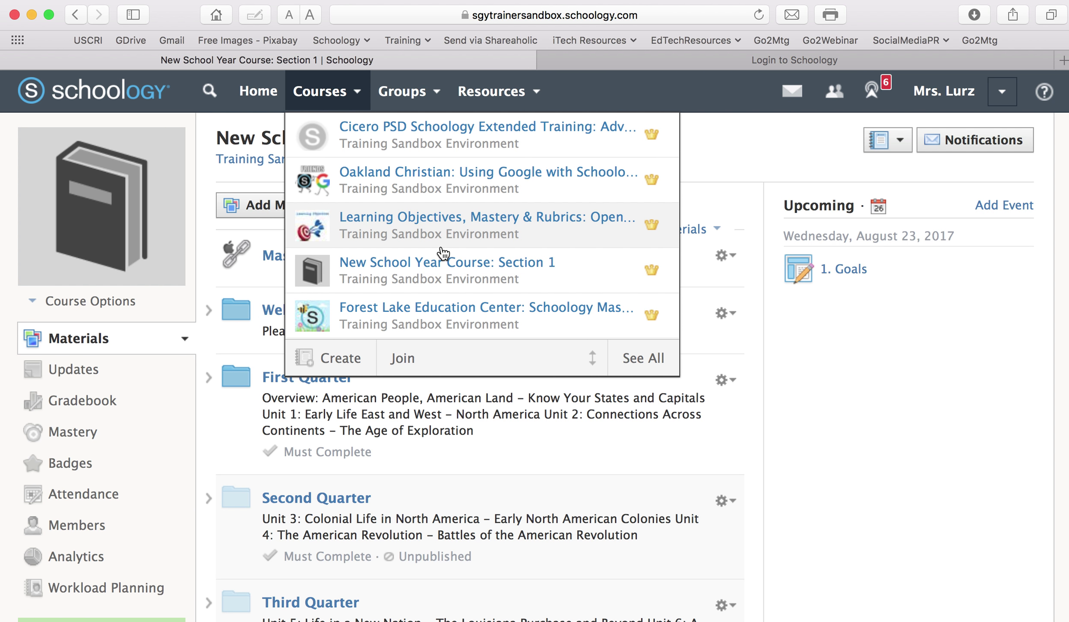
scroll(444, 253, down, 10)
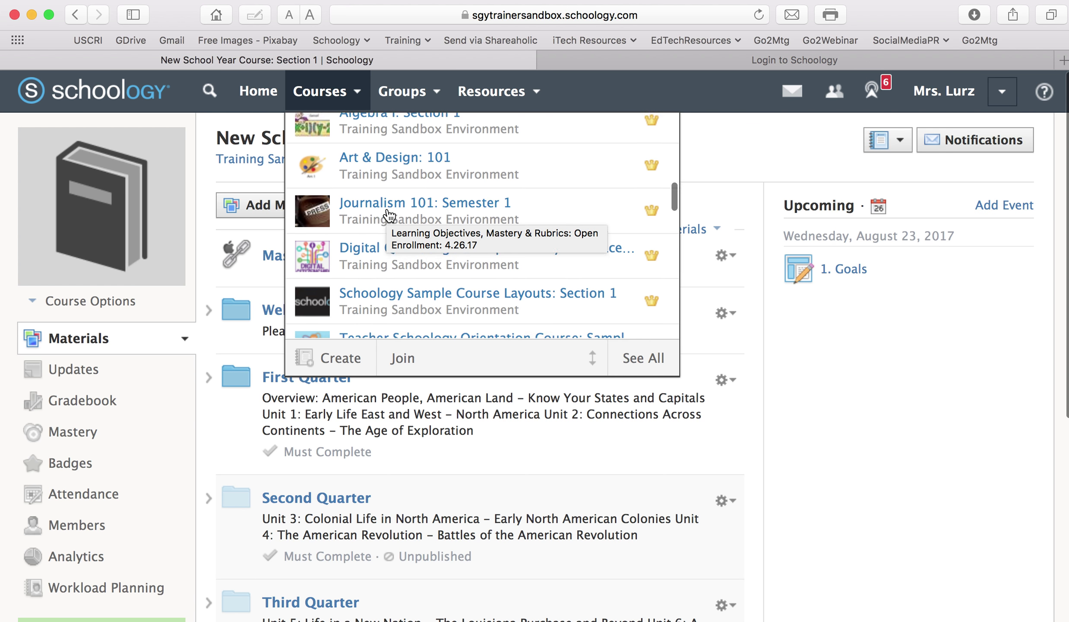
scroll(389, 215, up, 3)
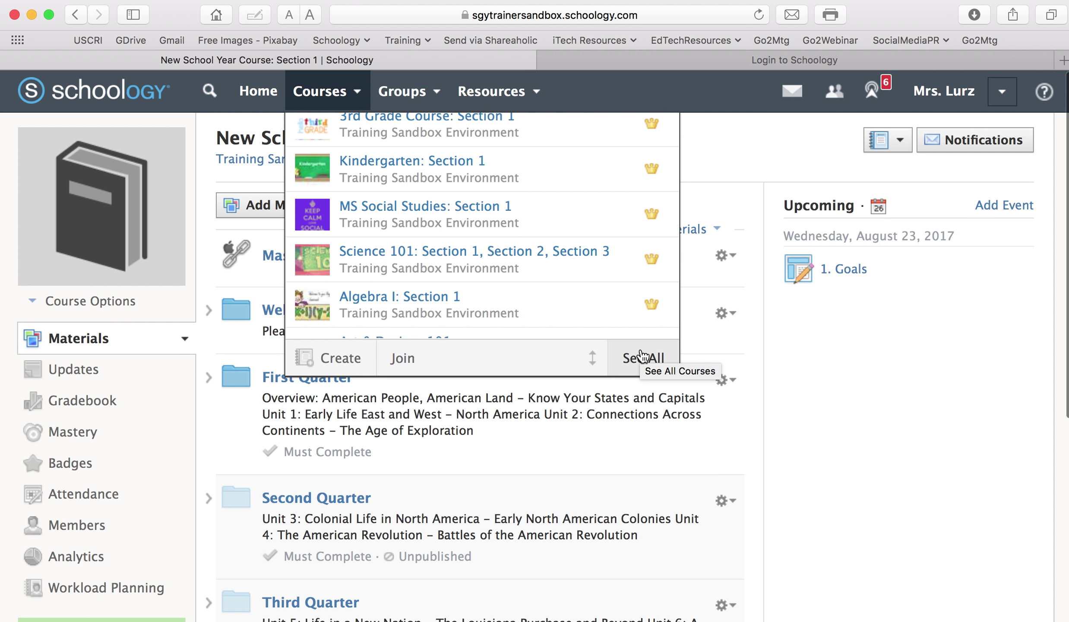
click(618, 356)
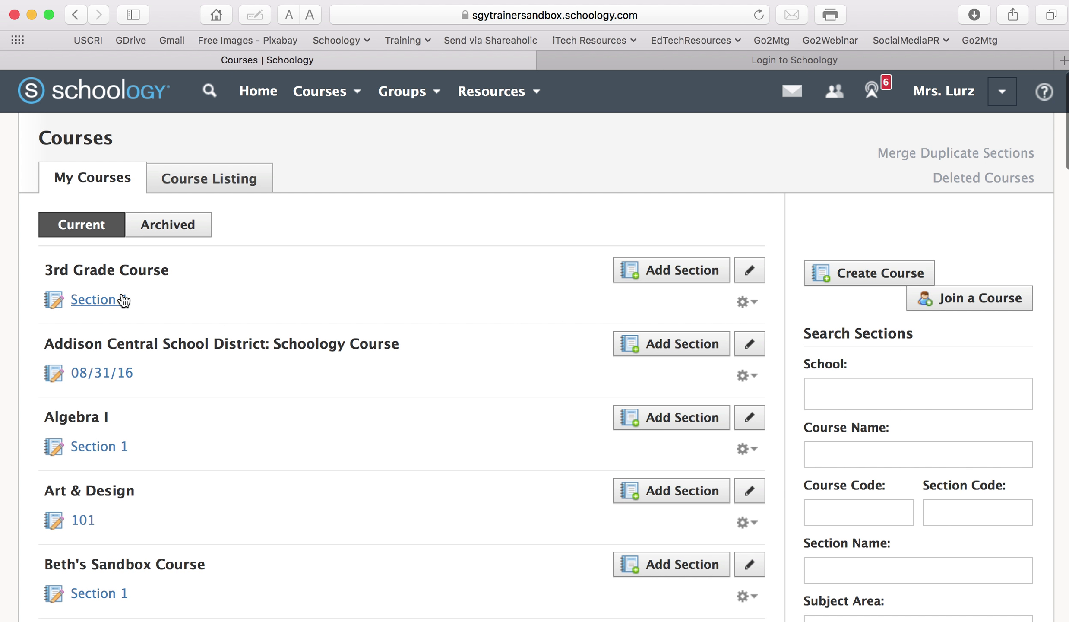
click(182, 228)
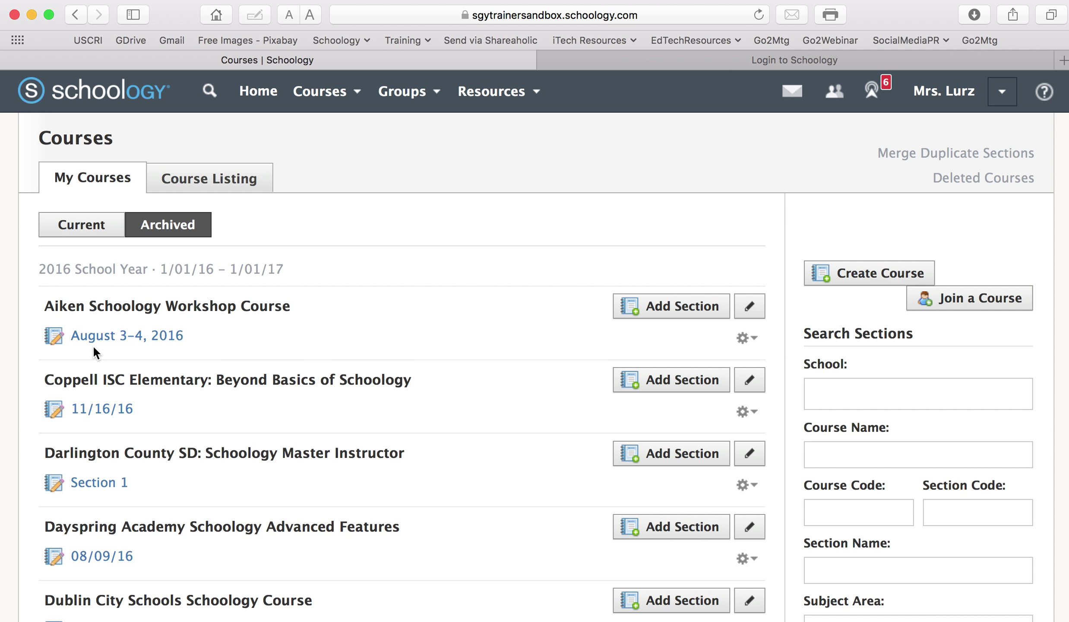
Step: Open the archived Aiken section of Rubrics, Learning Objectives & Mastery and check its course options
scroll(126, 291, down, 15)
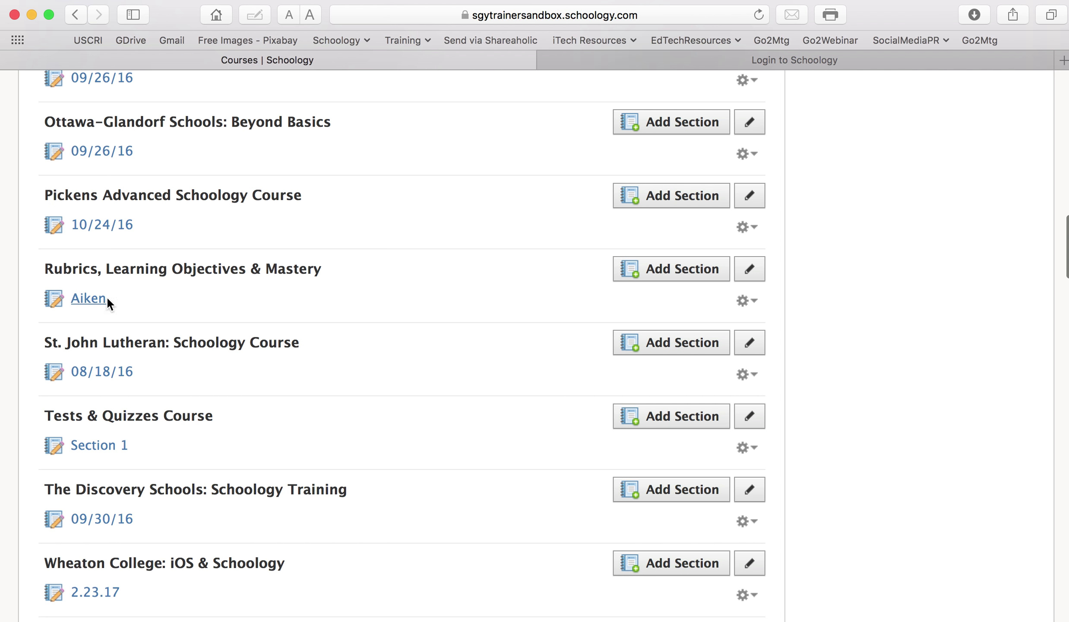
click(91, 299)
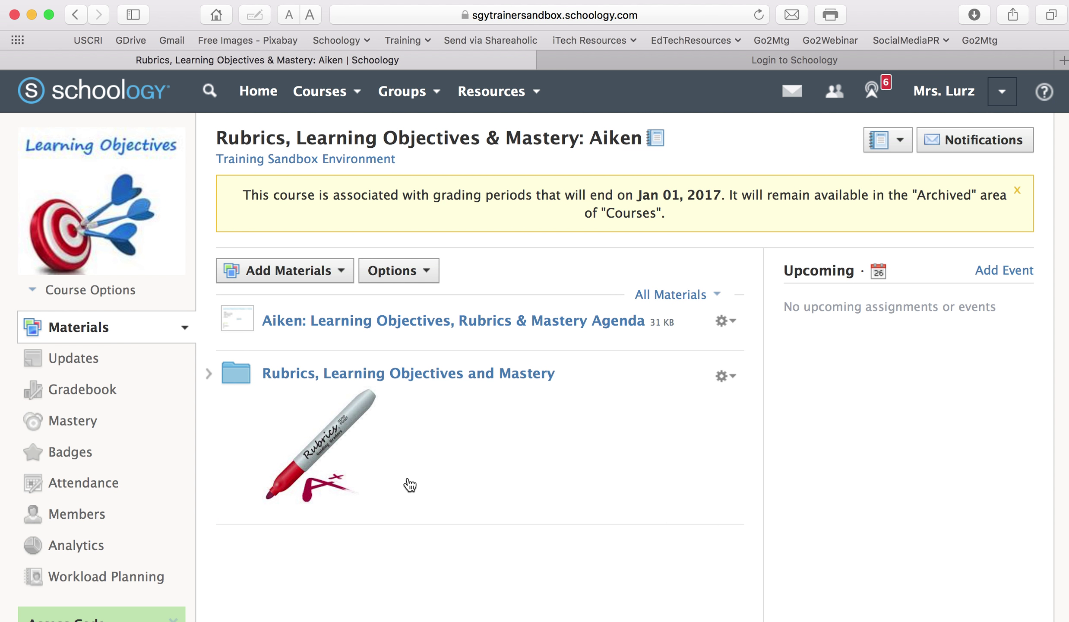
click(432, 277)
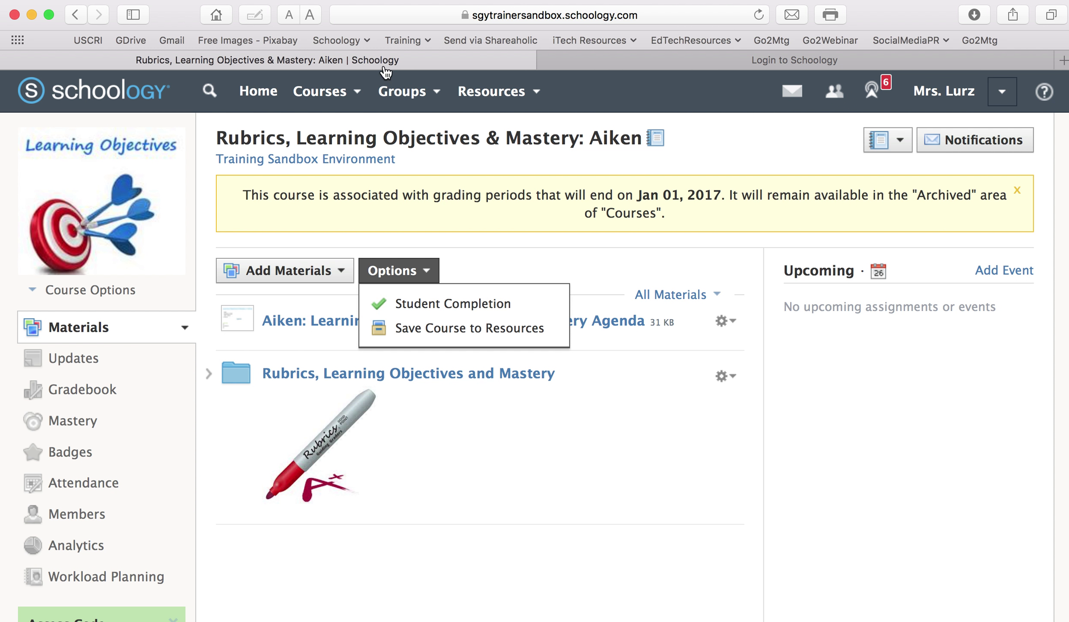
Step: Return to the archived courses and open Section 1 of English Literature
click(354, 93)
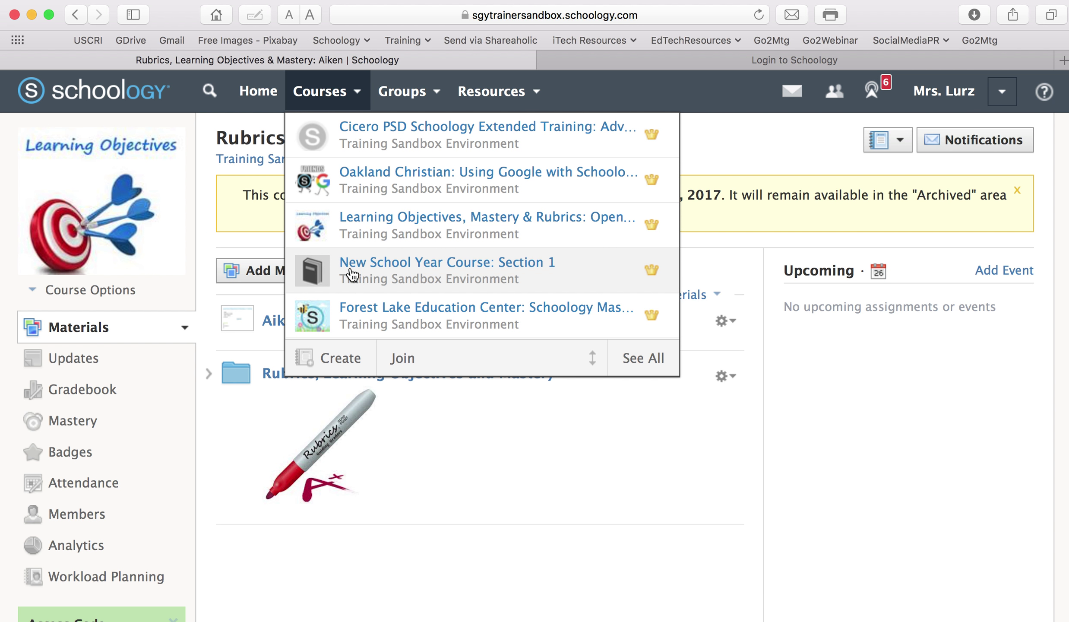
click(642, 359)
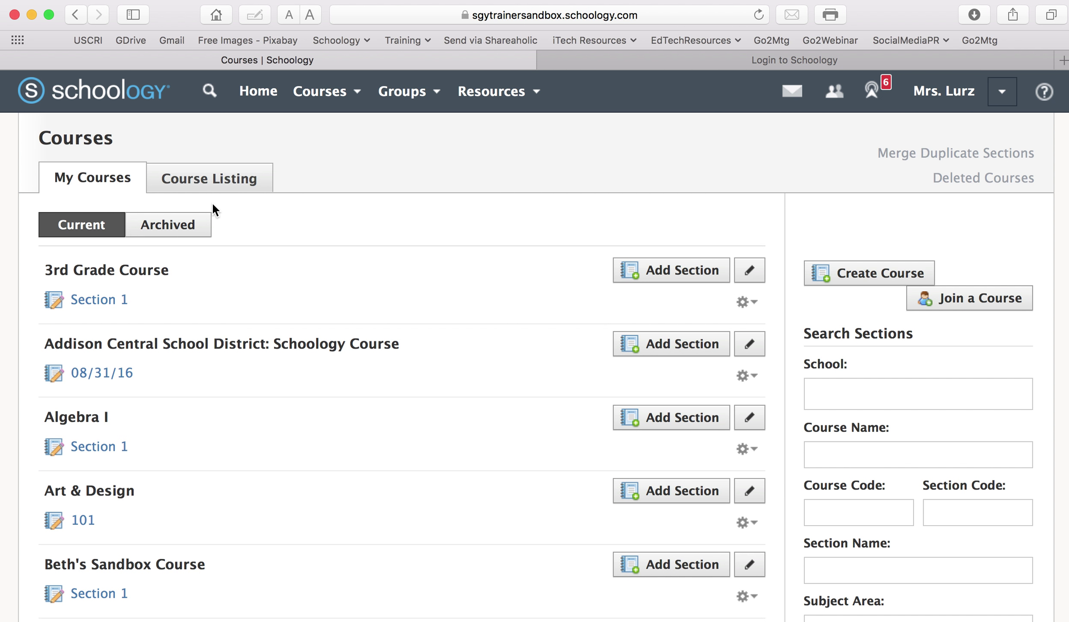
click(189, 229)
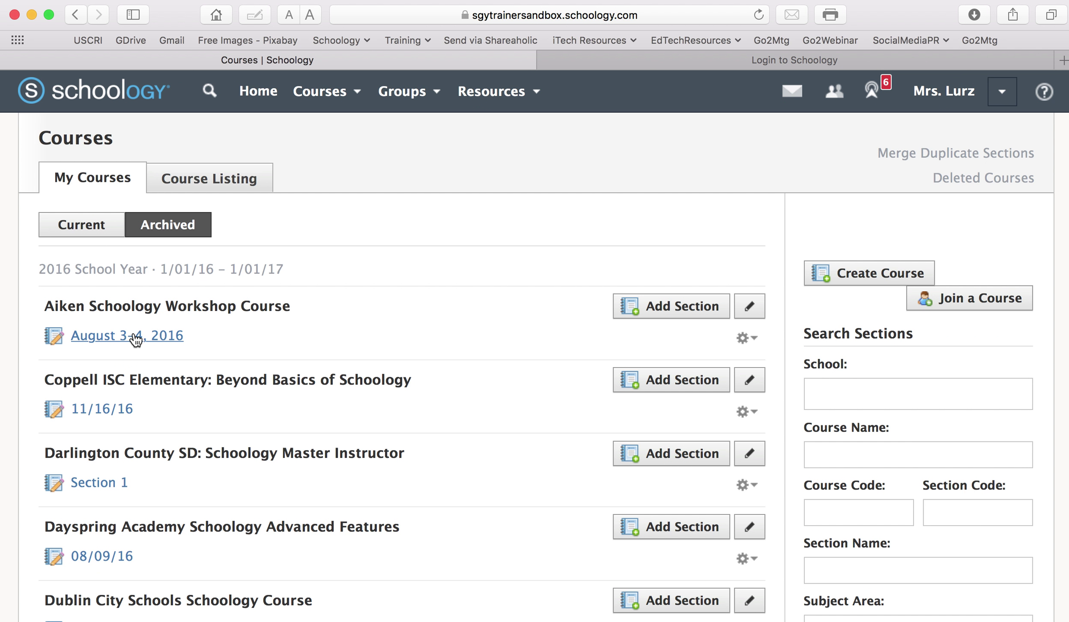
scroll(130, 418, down, 5)
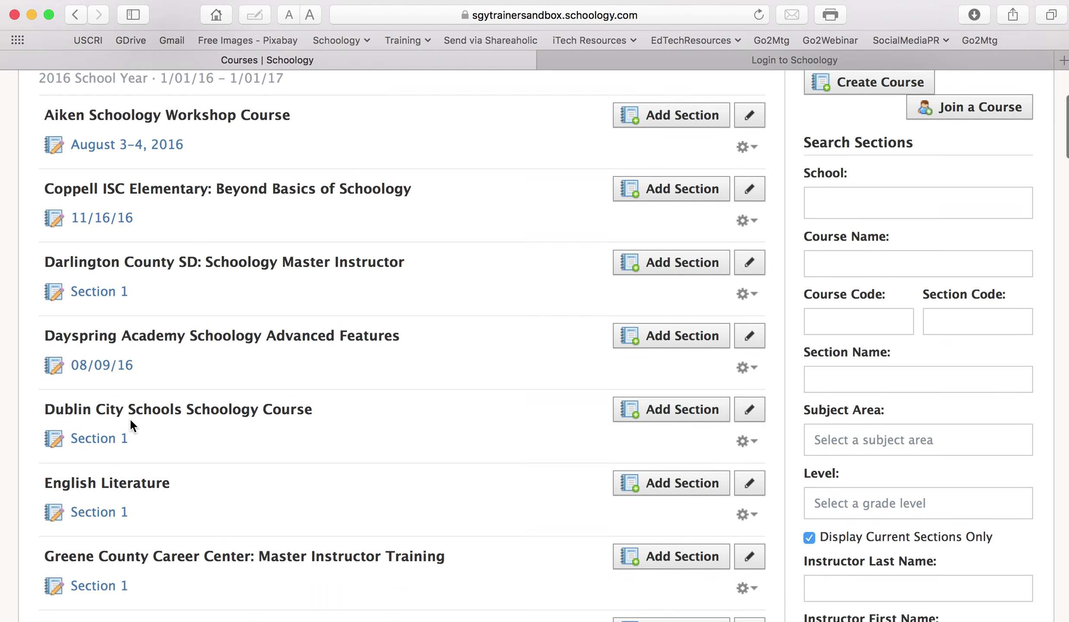
scroll(131, 422, down, 2)
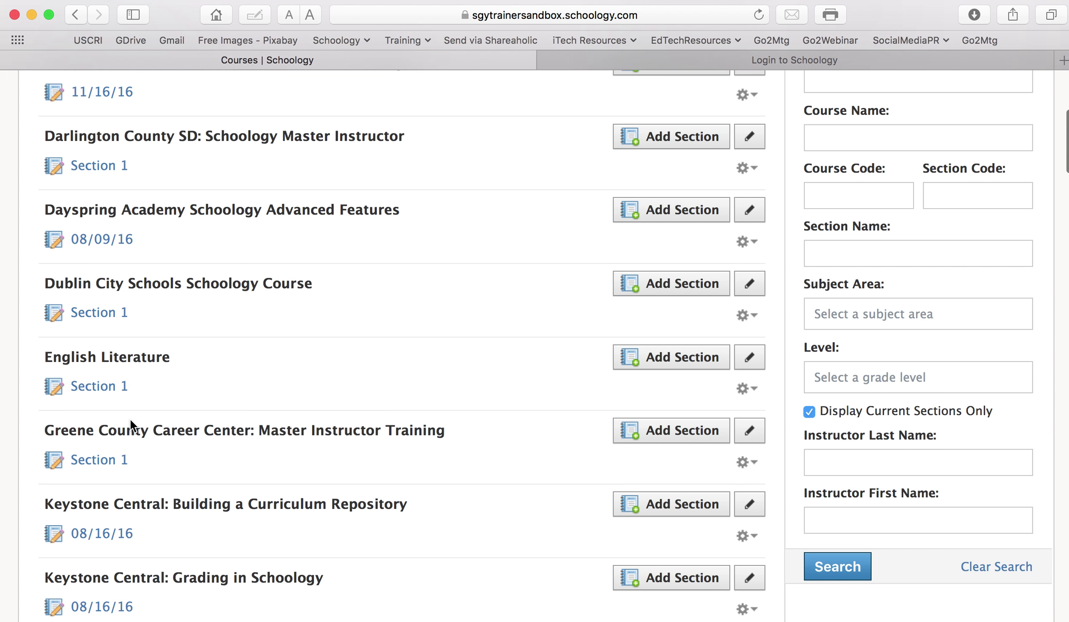
click(108, 388)
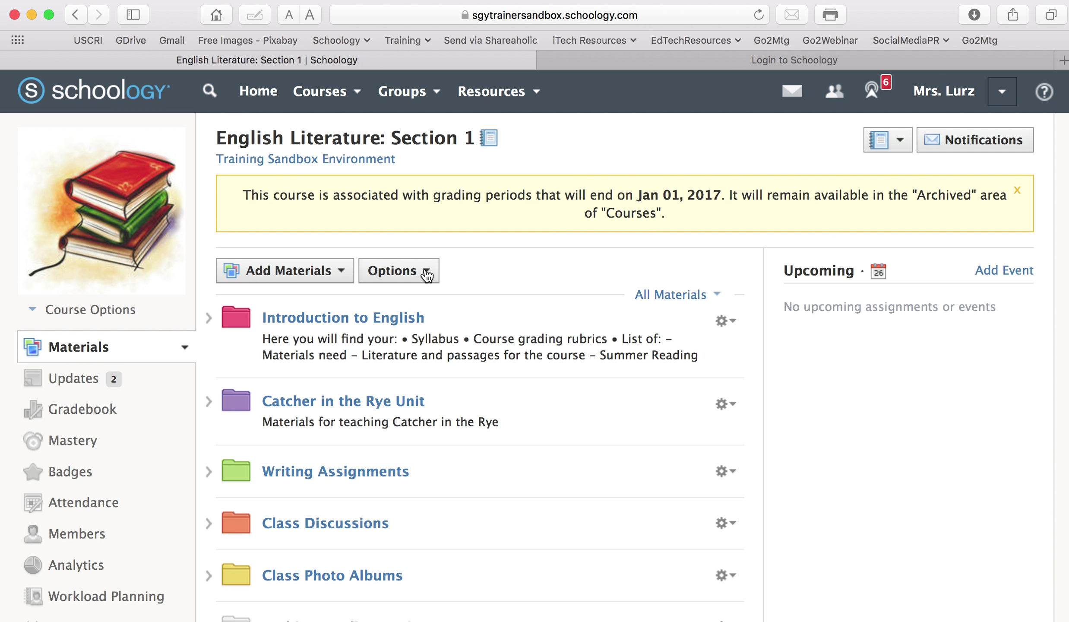
Step: Check English Literature's course options and gradebook, and return to its materials page
click(428, 275)
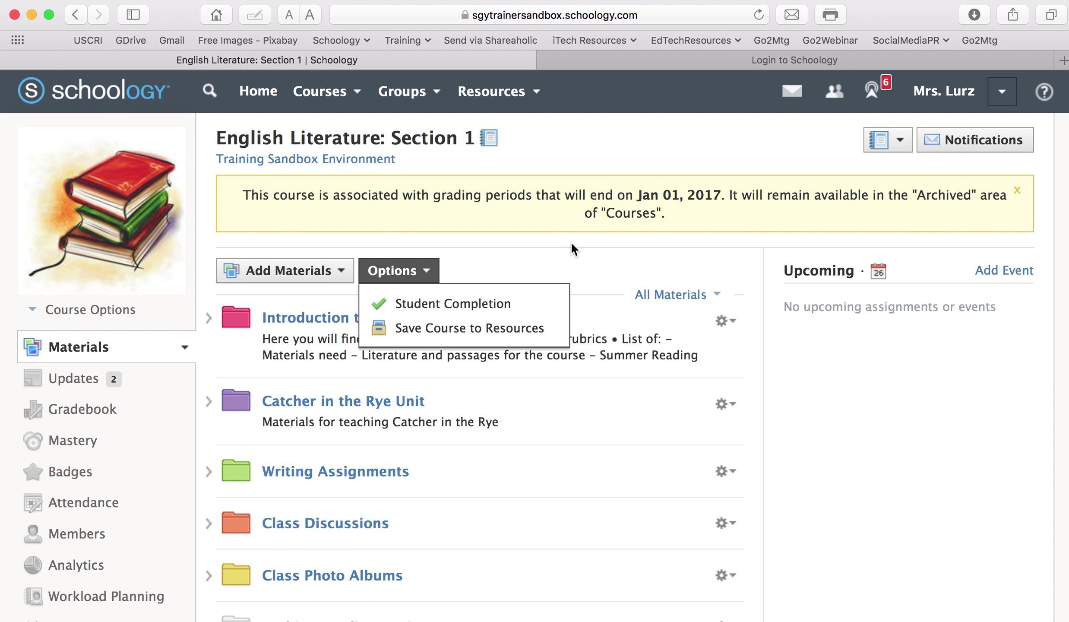
click(502, 233)
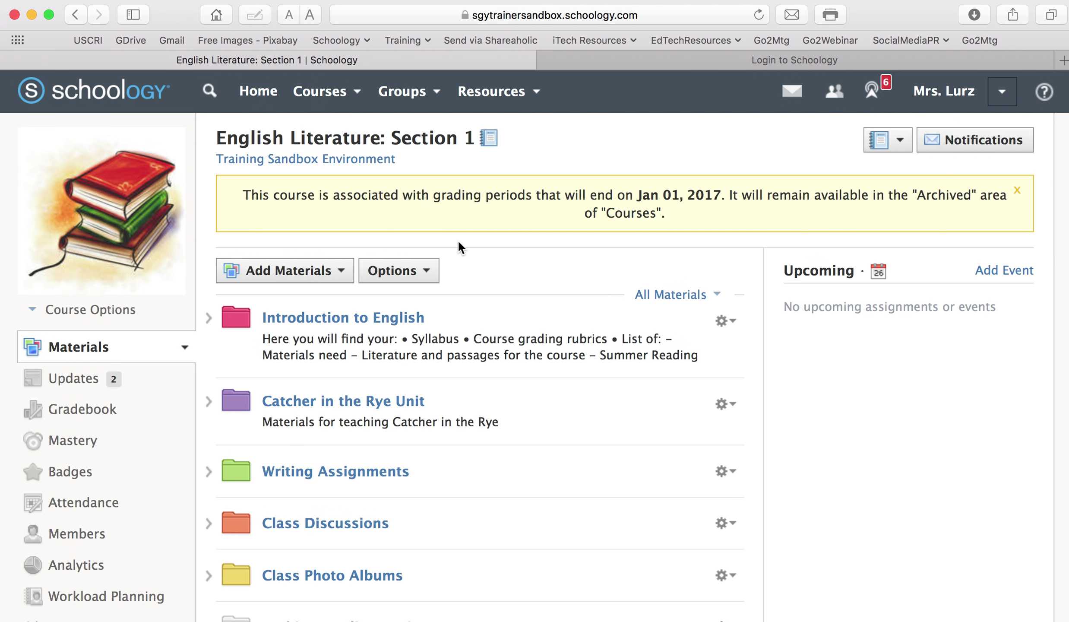
click(87, 411)
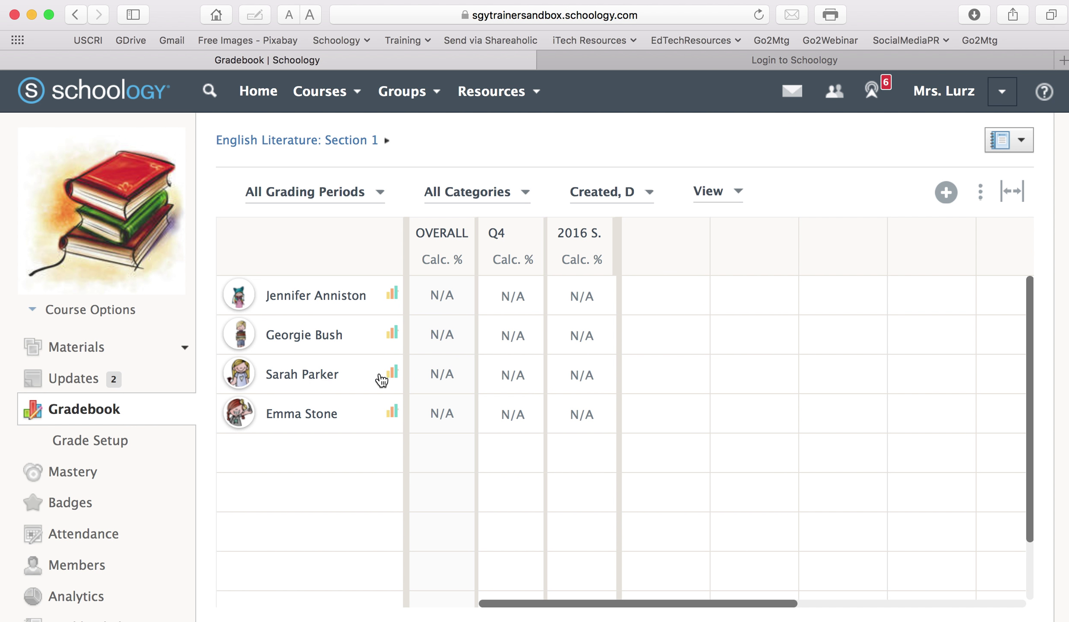
click(89, 349)
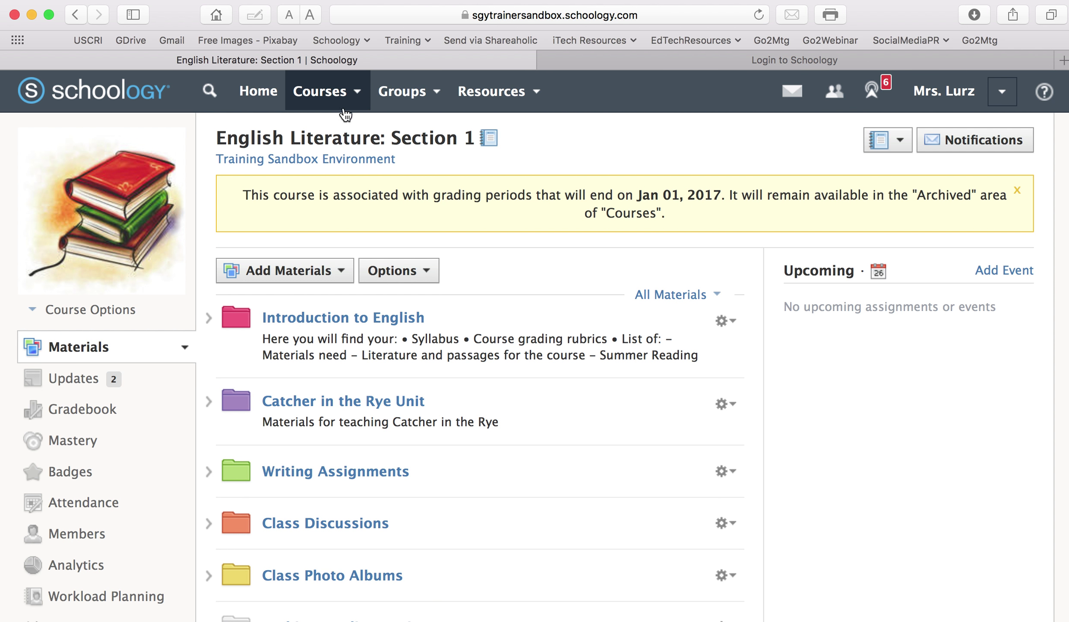
click(360, 91)
click(360, 91)
click(427, 272)
click(517, 134)
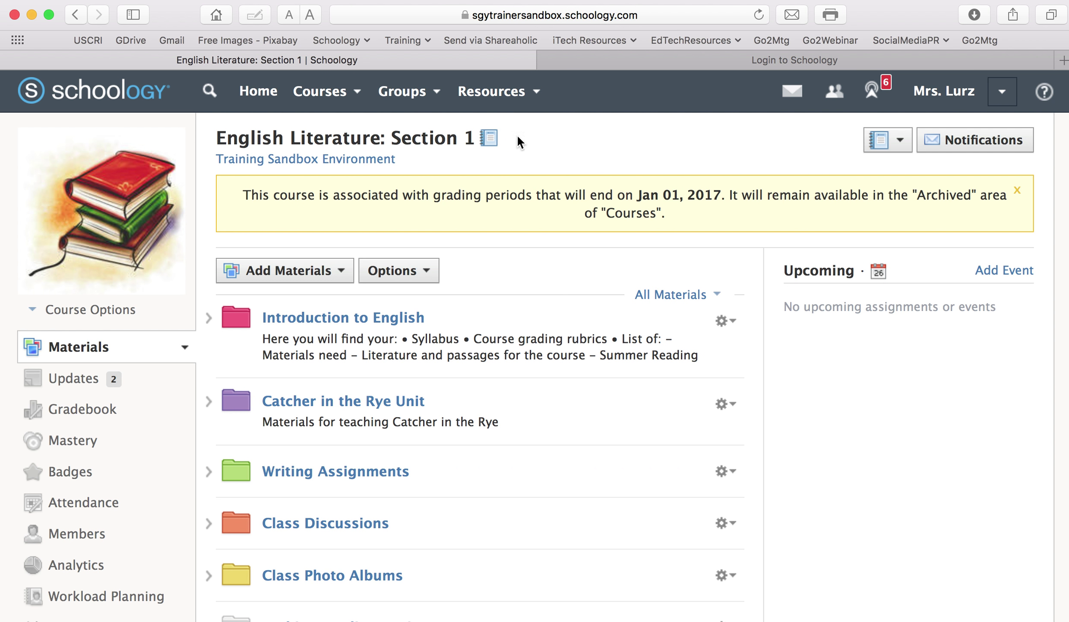
click(361, 93)
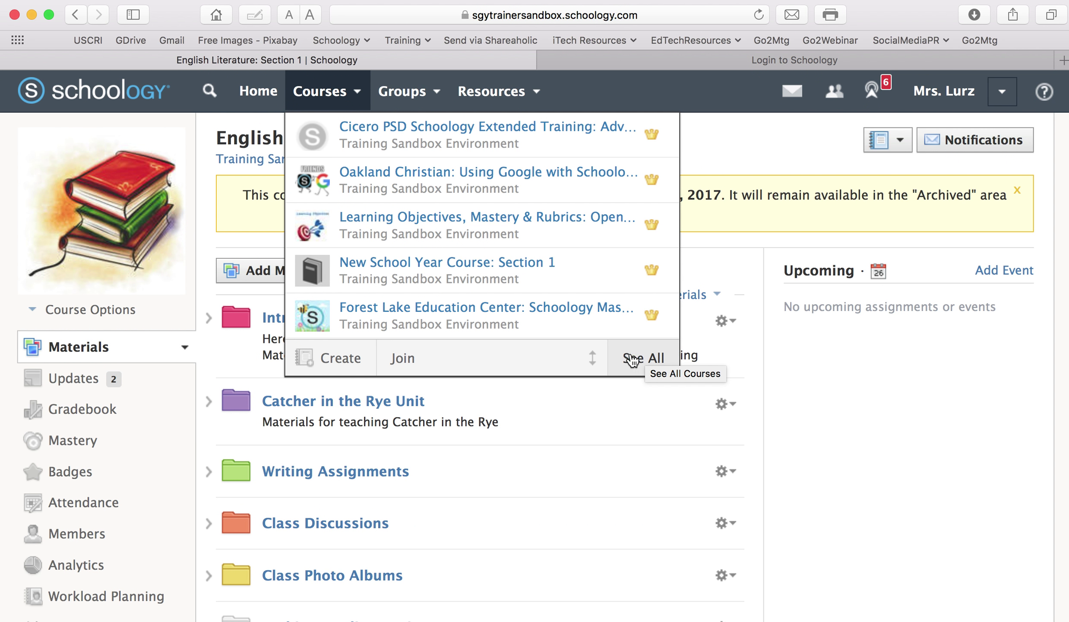
click(718, 134)
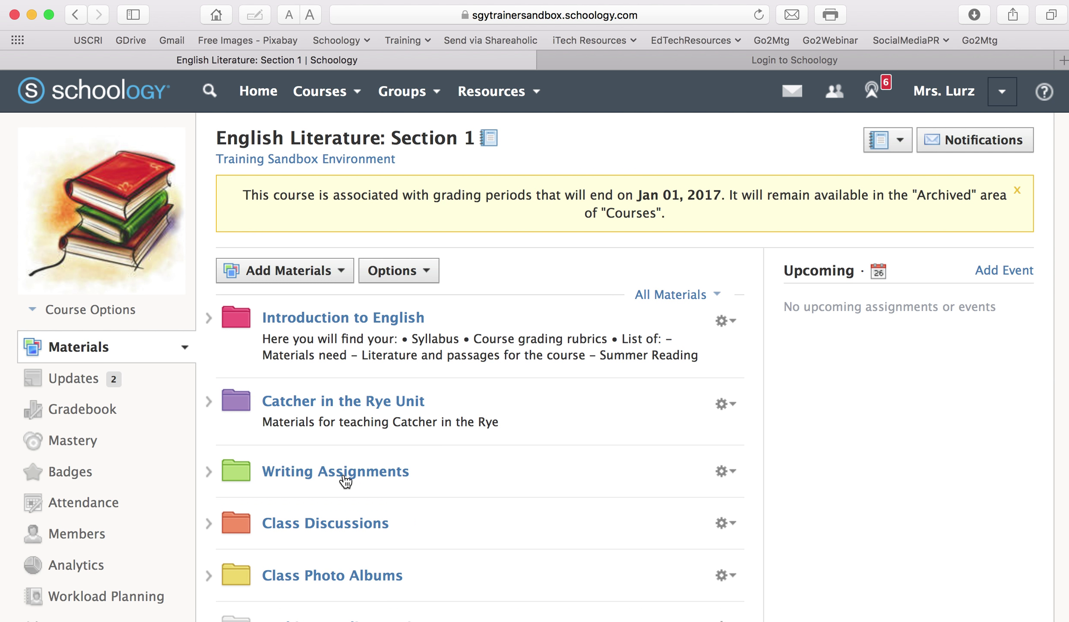
Step: Go to the personal resources and open the Master Course Backup collection
mouse_move(440, 445)
click(543, 104)
click(541, 131)
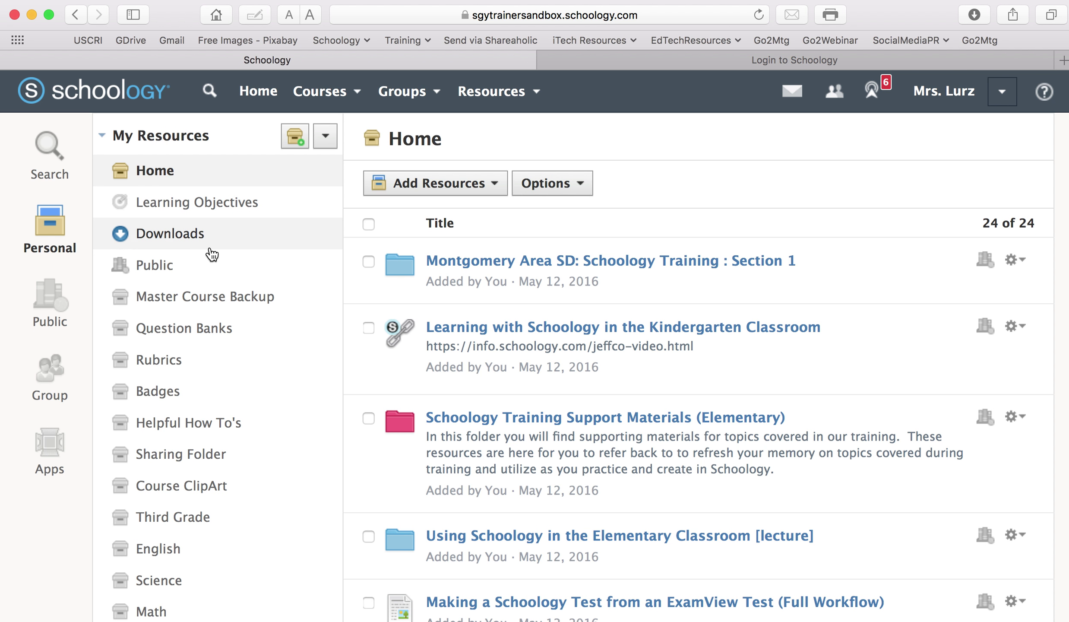
click(201, 298)
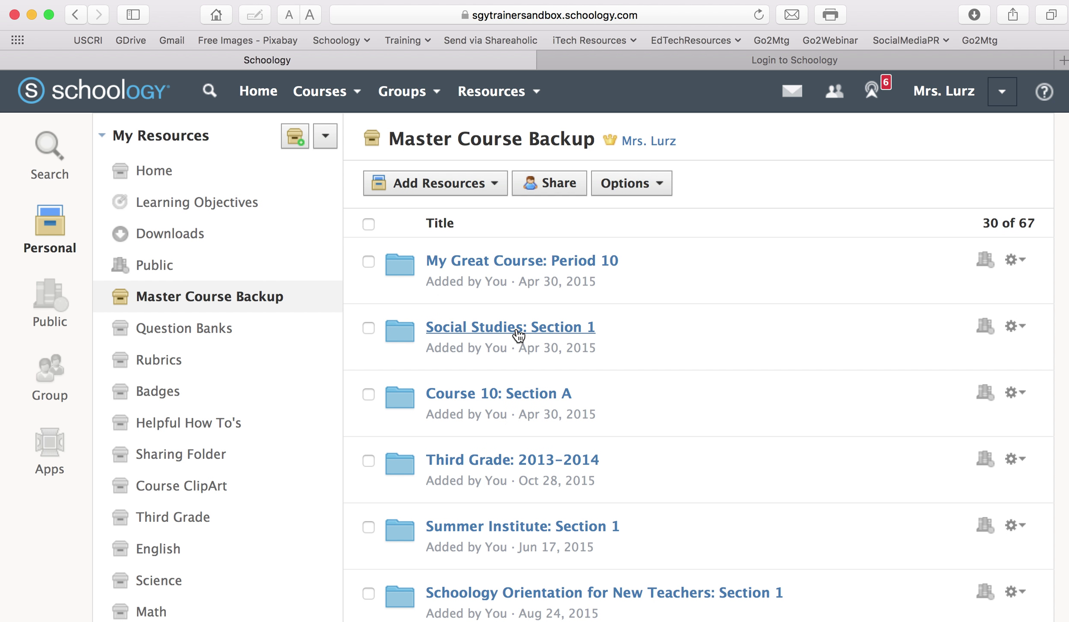
Step: Open Unit 1 inside First Quarter of the Social Studies: Section 1 backup and check the options for adding resources
click(517, 330)
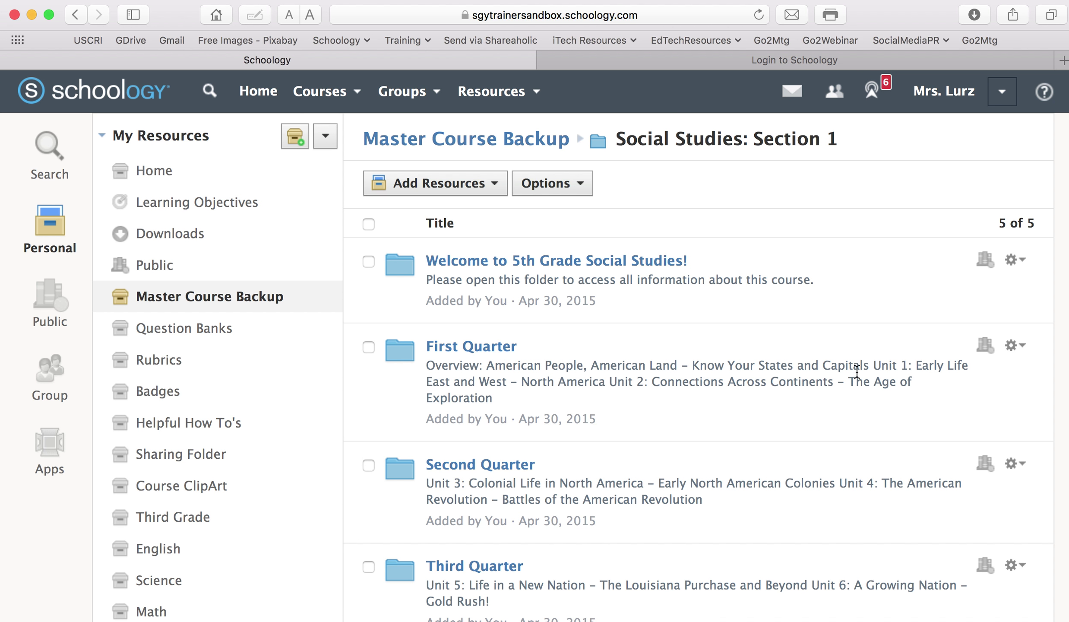
click(486, 347)
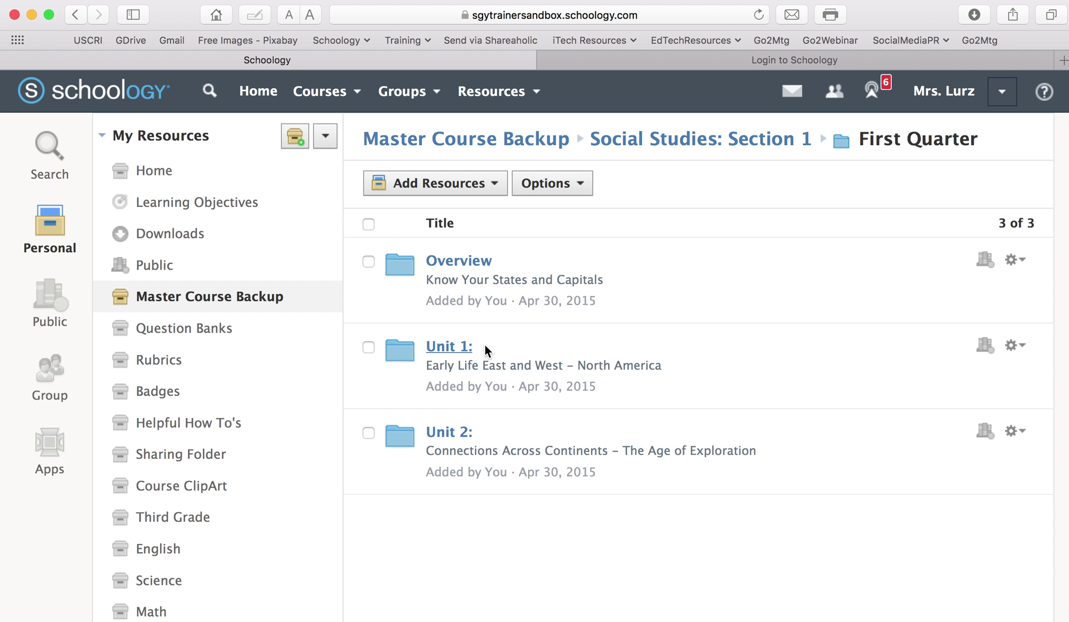
click(455, 347)
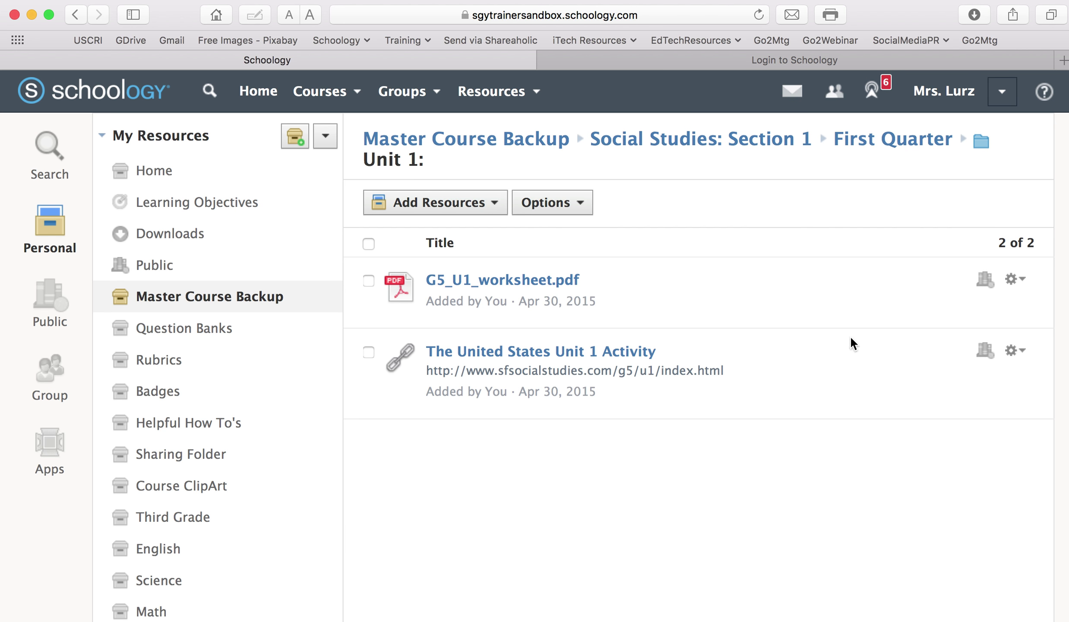
click(495, 203)
click(496, 210)
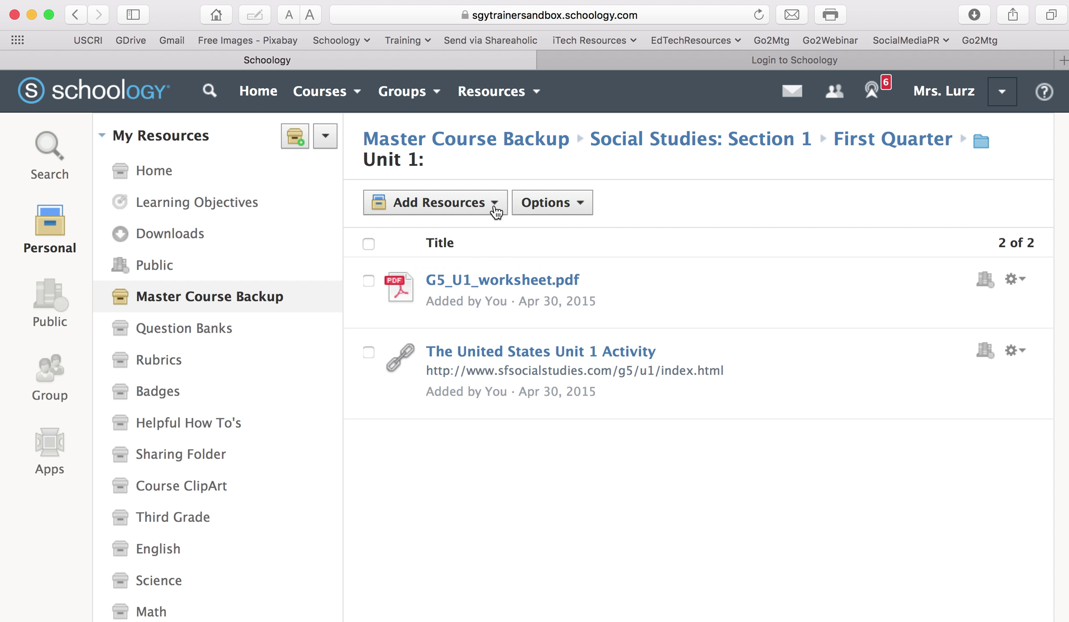